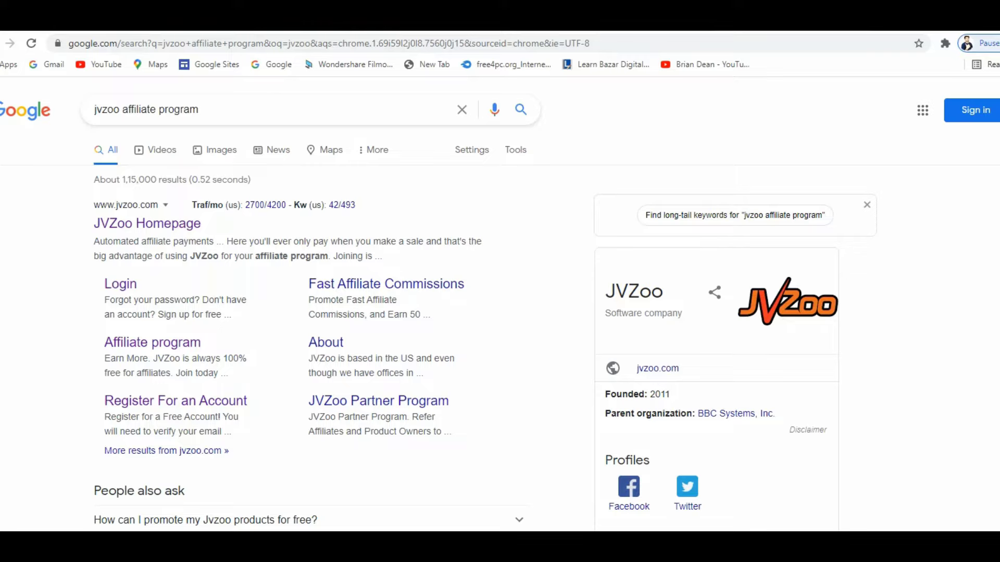
# Open JVZoo's Affiliate program page from the search results and review the Sell More, Payment Processors and Earn More sections
pyautogui.click(152, 342)
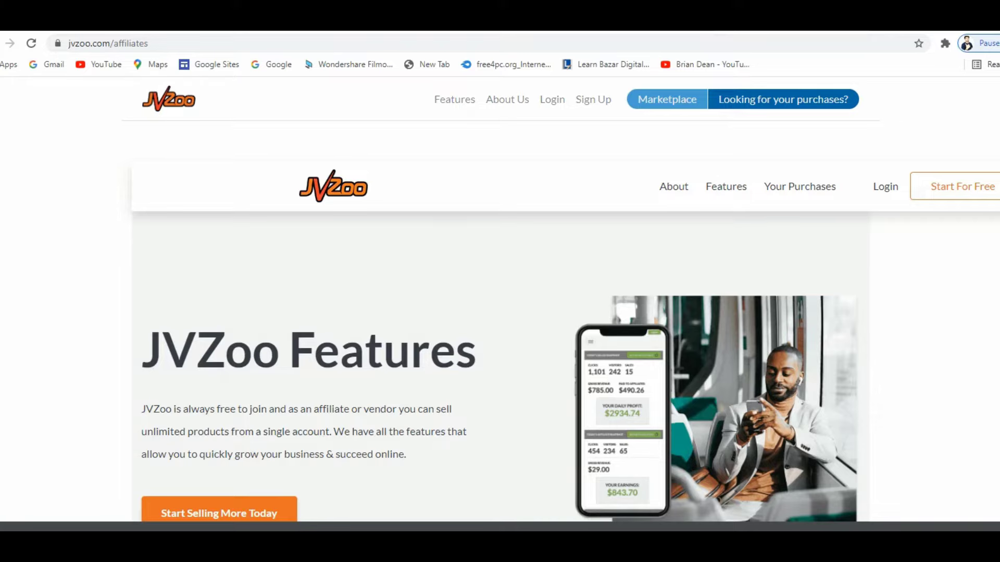
pyautogui.scroll(-3, 500, 299)
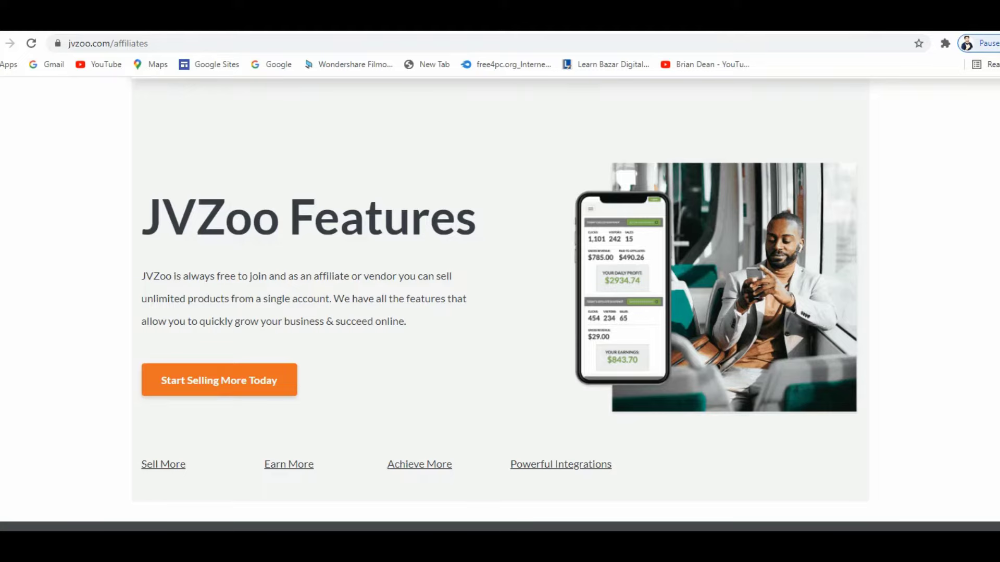
pyautogui.scroll(-8, 500, 299)
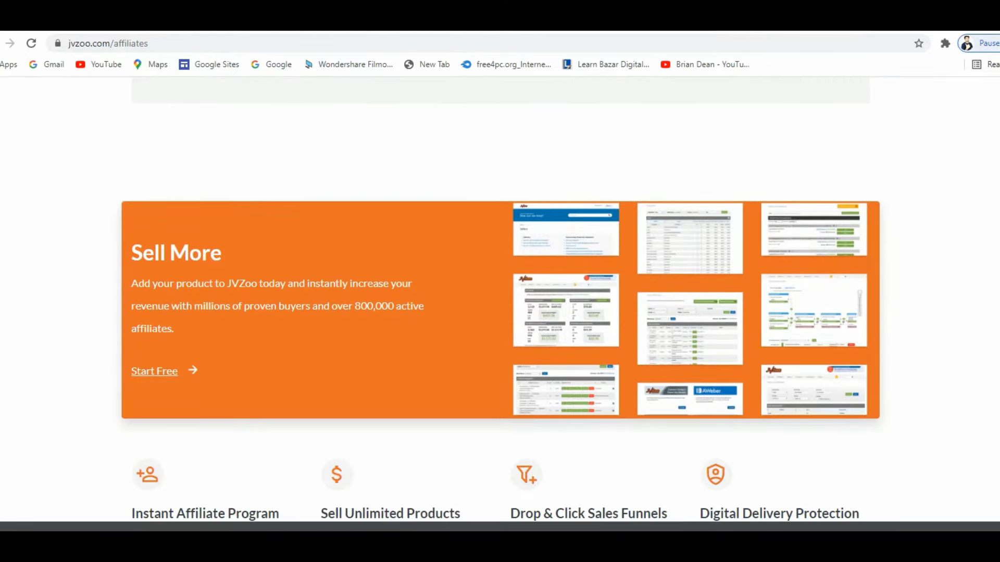
pyautogui.scroll(-6, 500, 300)
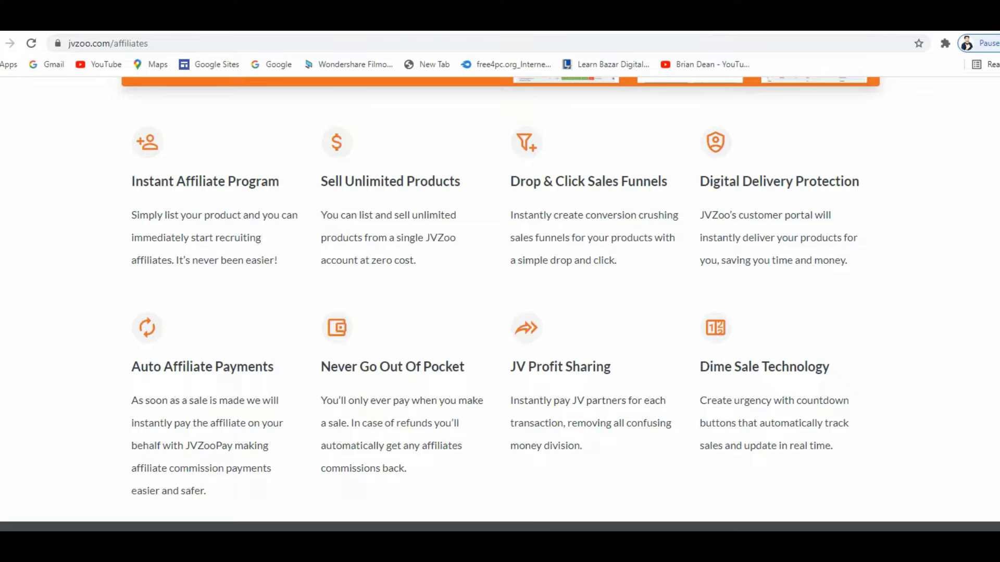
pyautogui.scroll(-5, 500, 300)
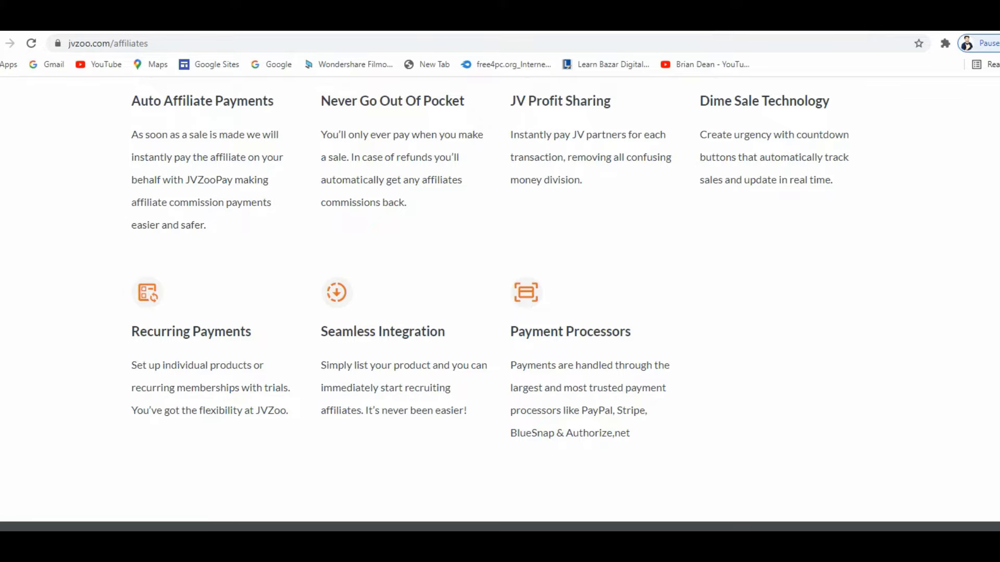
pyautogui.scroll(-6, 500, 300)
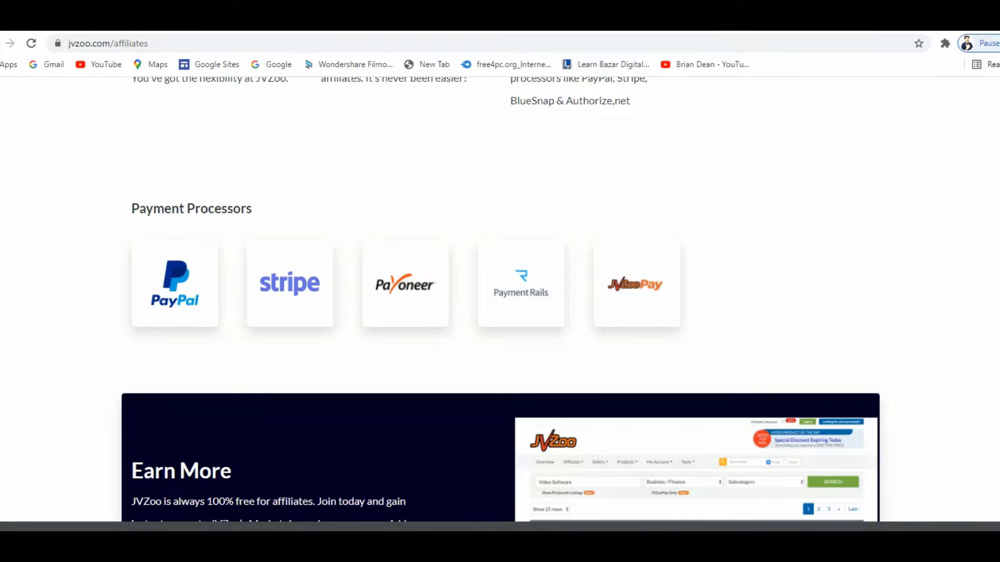
pyautogui.scroll(-9, 500, 300)
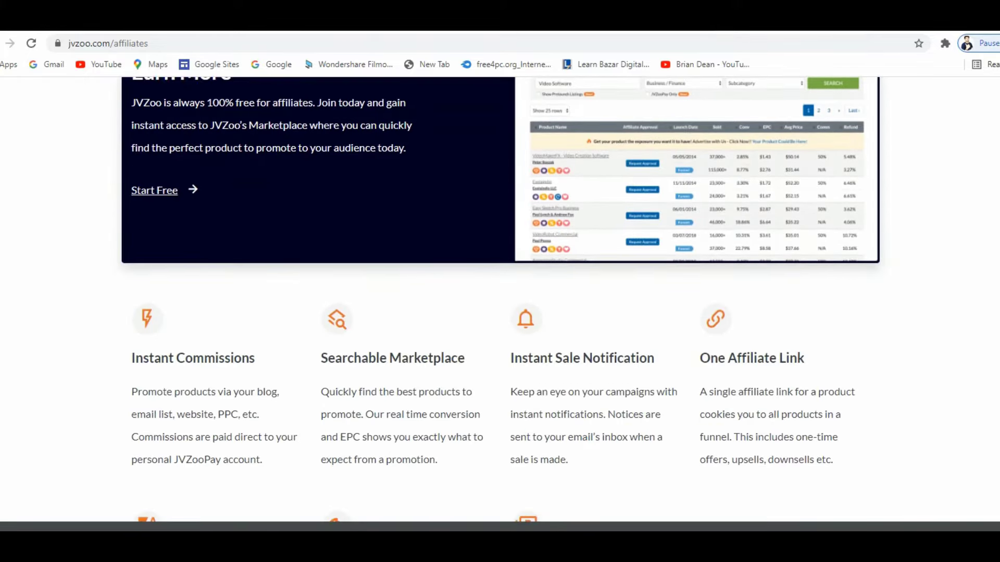
pyautogui.scroll(-1, 500, 300)
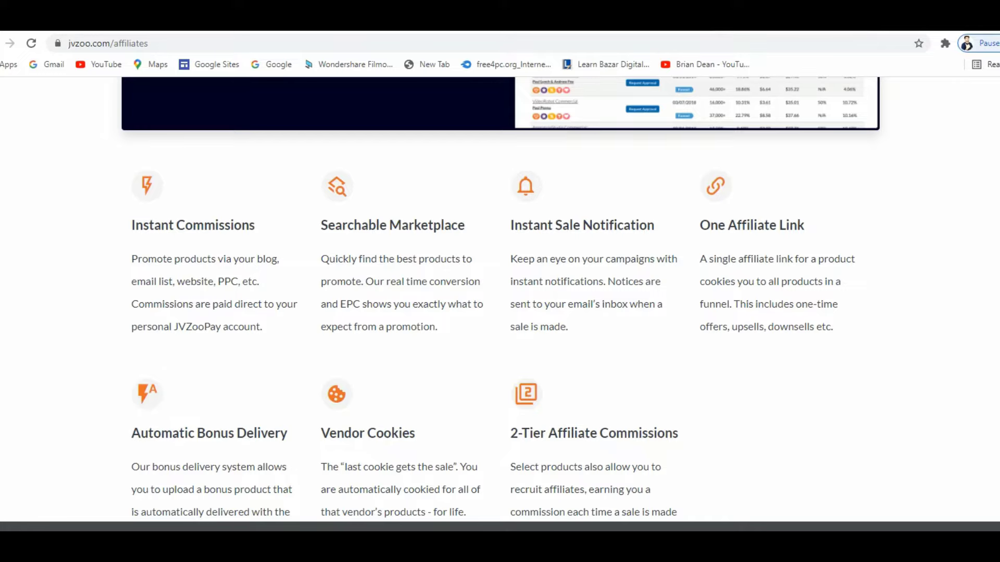
pyautogui.scroll(-1, 499, 299)
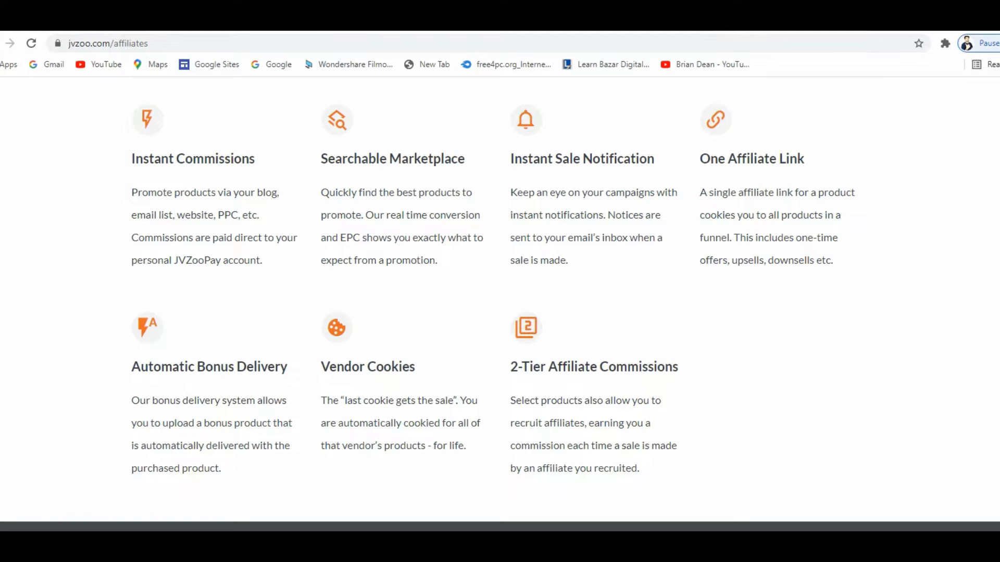
# Review the Achieve More features, the Powerful Integrations list and the footer of the affiliates page, ending back at its beginning
pyautogui.scroll(-7, 499, 299)
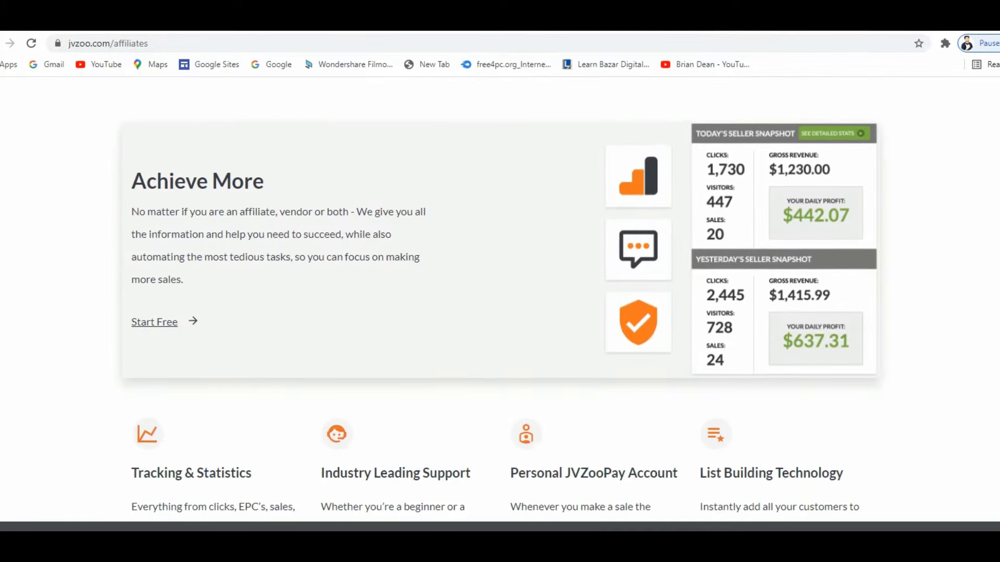
pyautogui.scroll(-4, 500, 299)
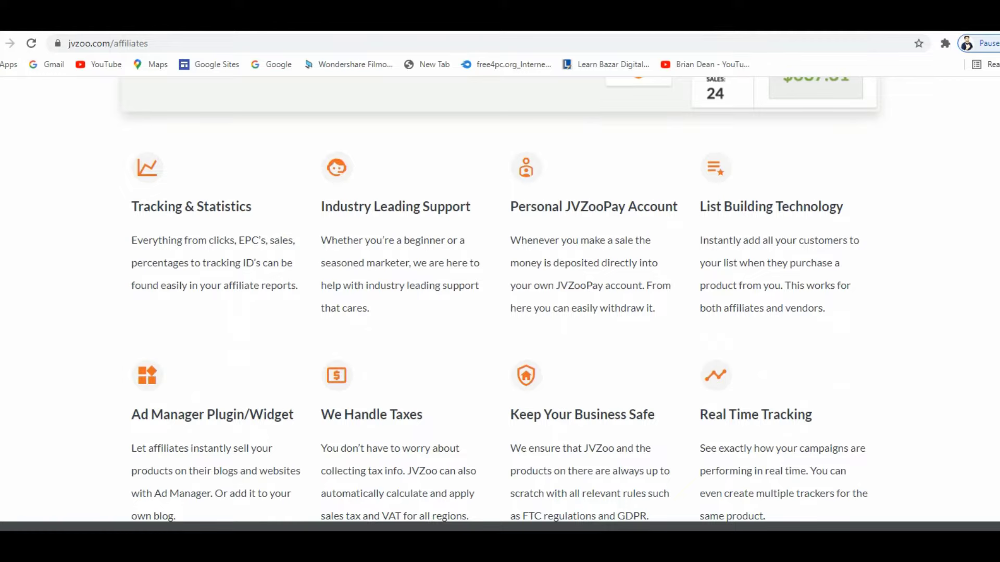
pyautogui.scroll(-6, 500, 300)
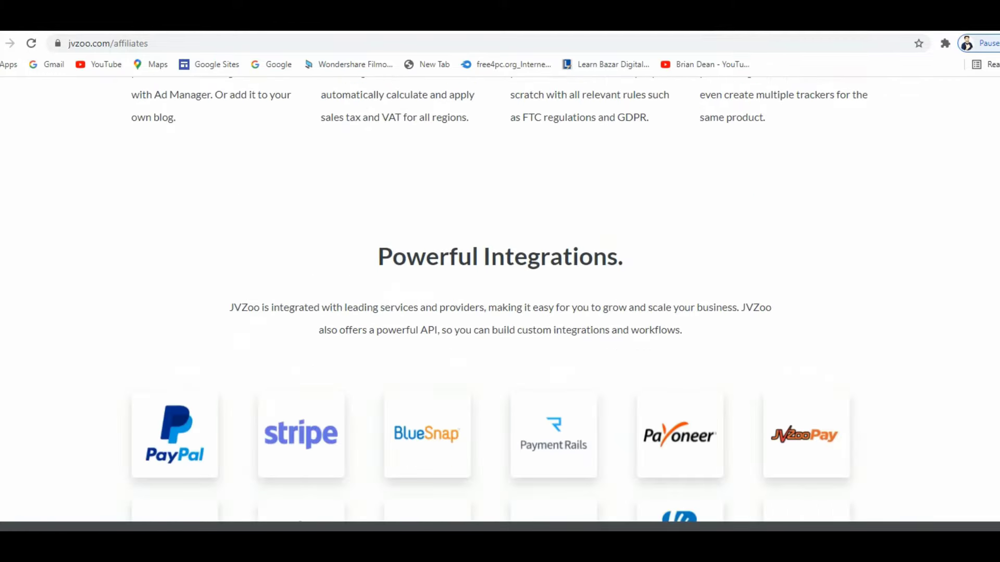
pyautogui.scroll(-4, 500, 299)
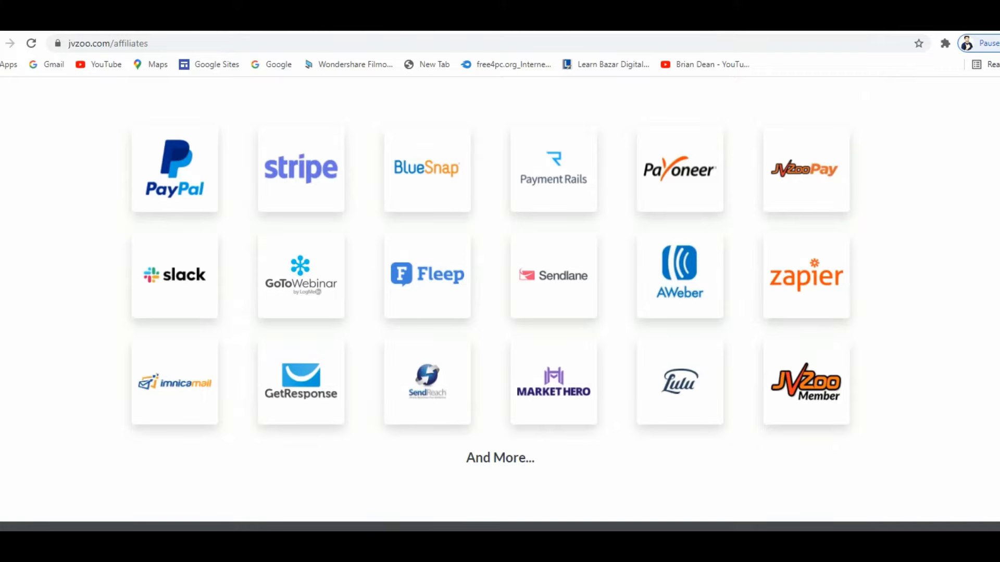
pyautogui.scroll(2, 500, 299)
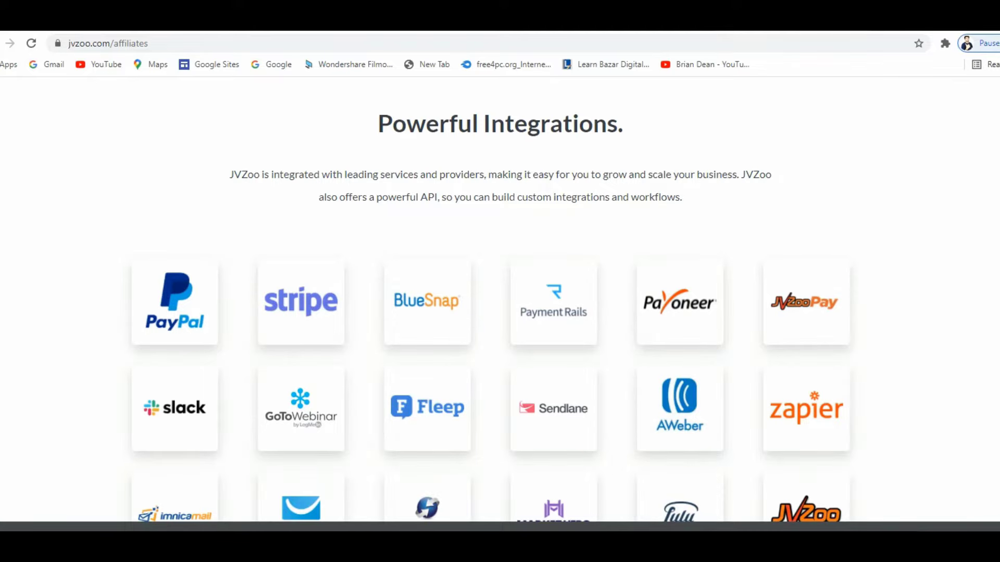
pyautogui.scroll(-1, 500, 299)
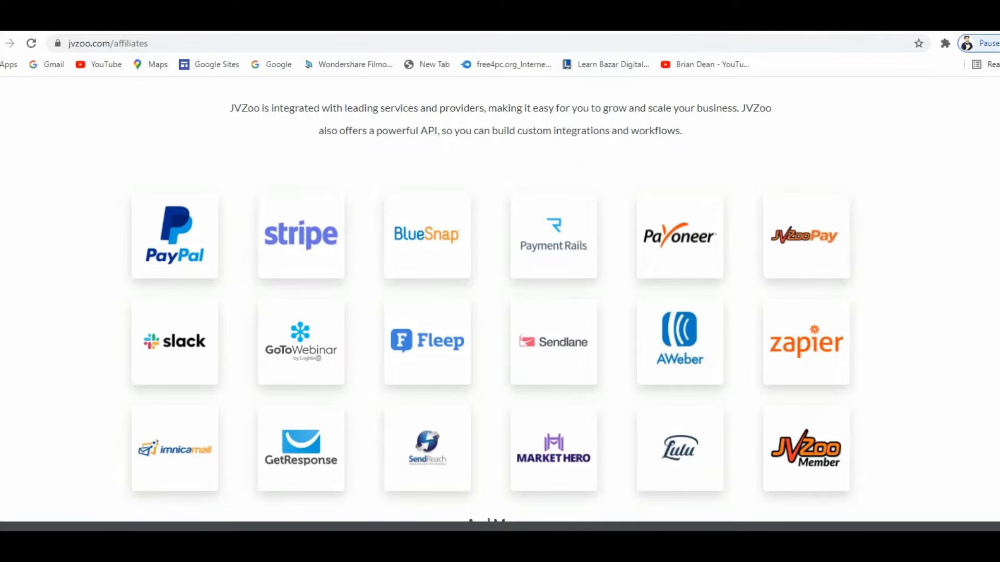
pyautogui.scroll(-1, 500, 300)
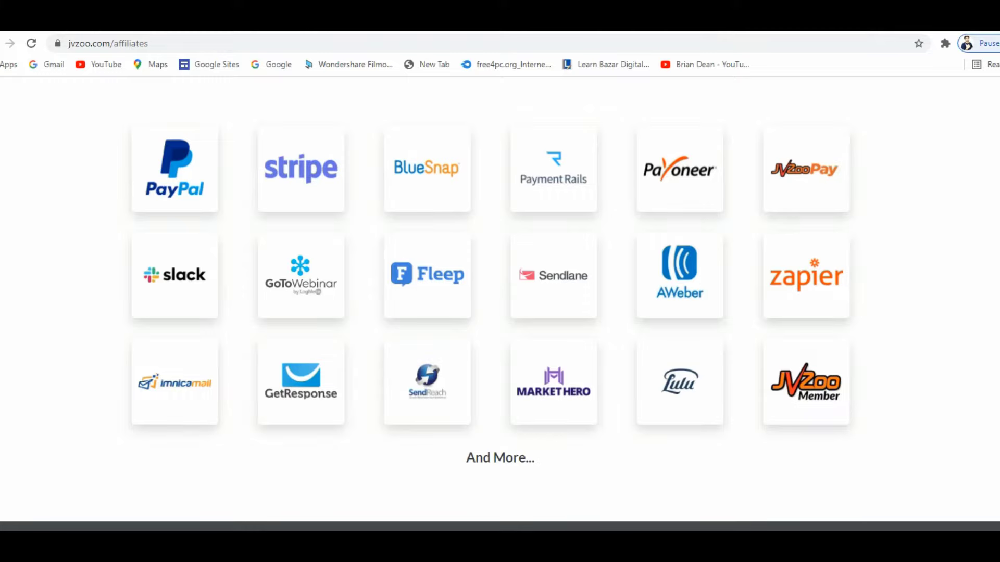
pyautogui.scroll(-5, 500, 299)
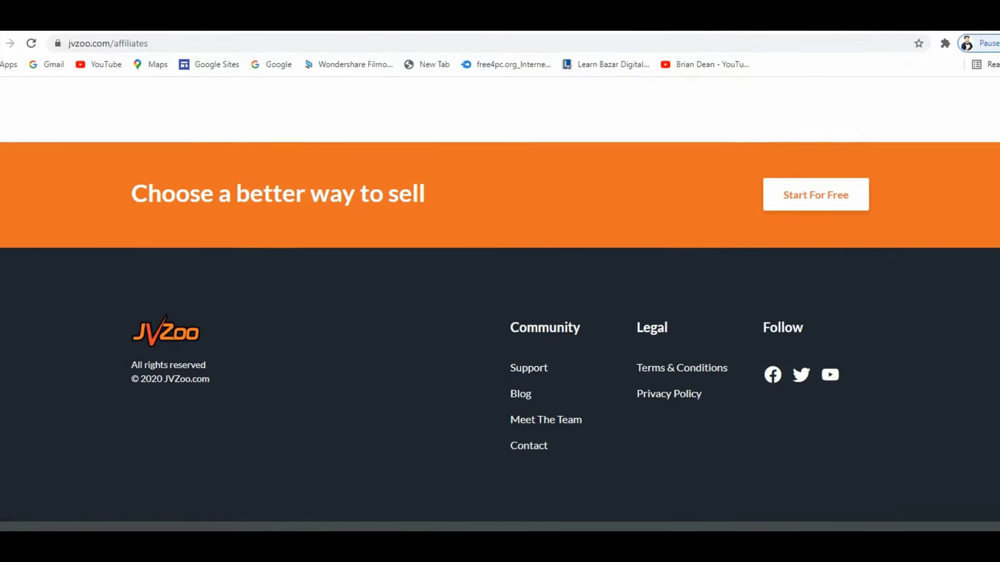
pyautogui.scroll(-1, 500, 300)
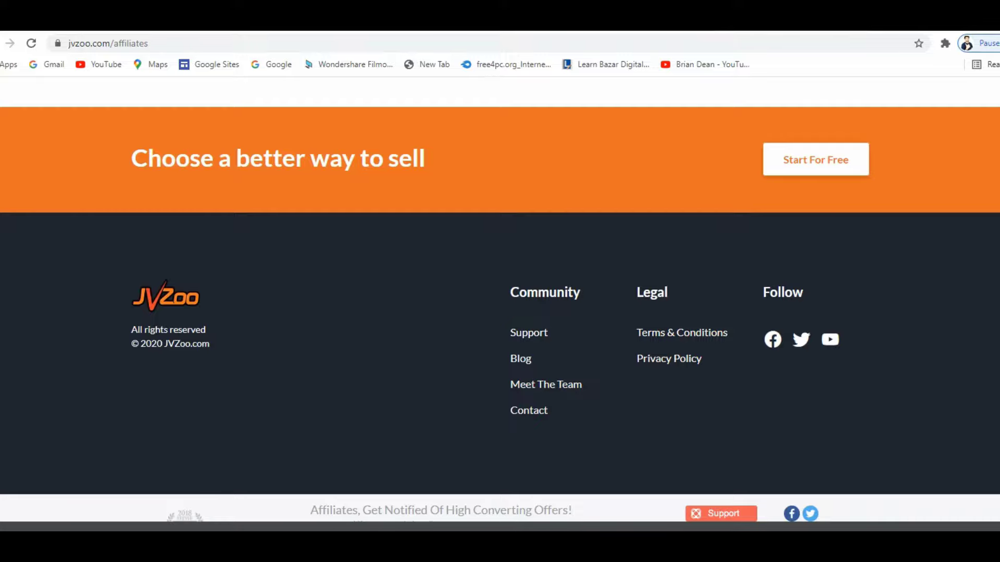
pyautogui.scroll(20, 500, 300)
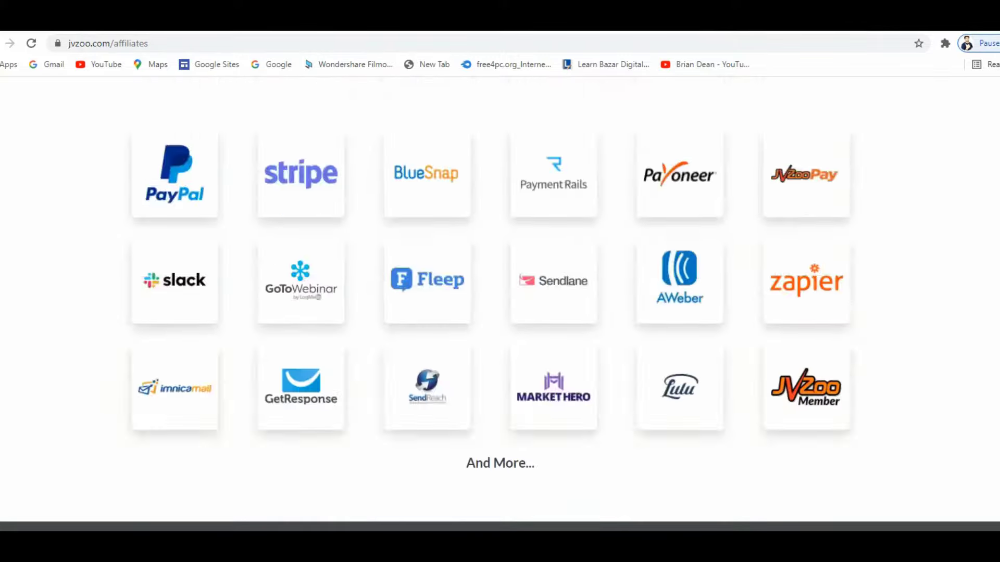
pyautogui.scroll(15, 500, 300)
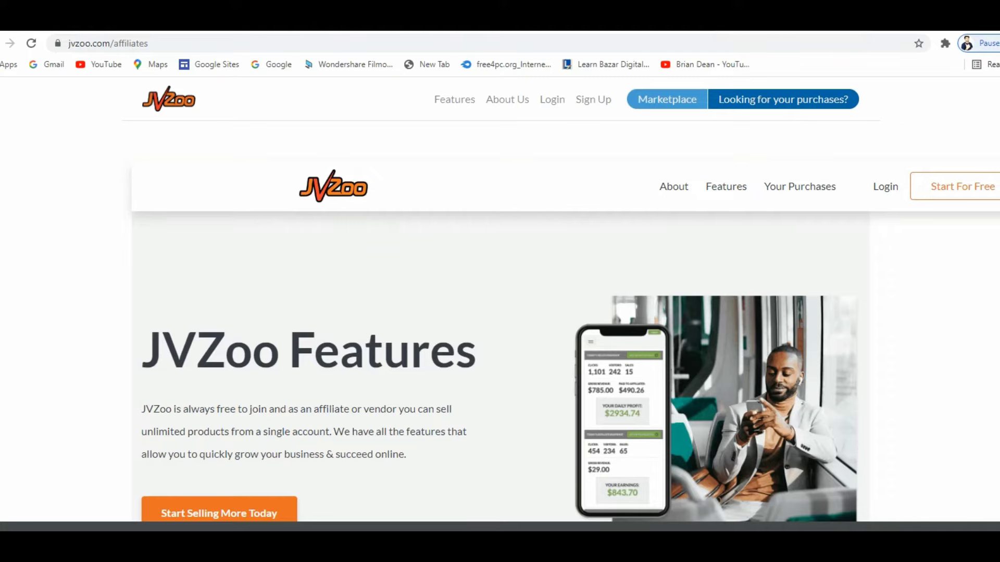
# Open the Sign Up page and examine the name, email and password fields of the free account registration form
pyautogui.click(593, 99)
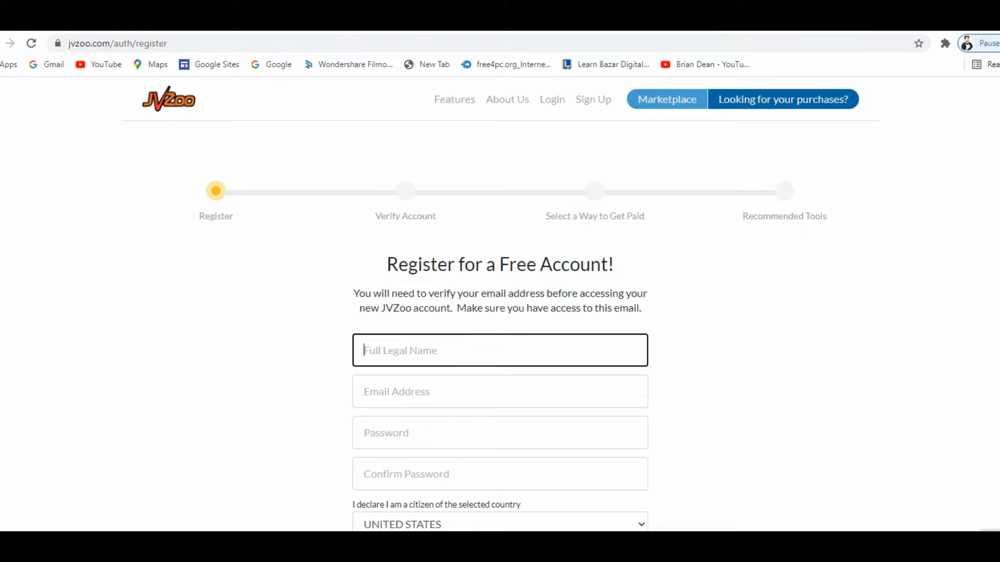
pyautogui.scroll(-2, 500, 312)
pyautogui.scroll(-1, 497, 306)
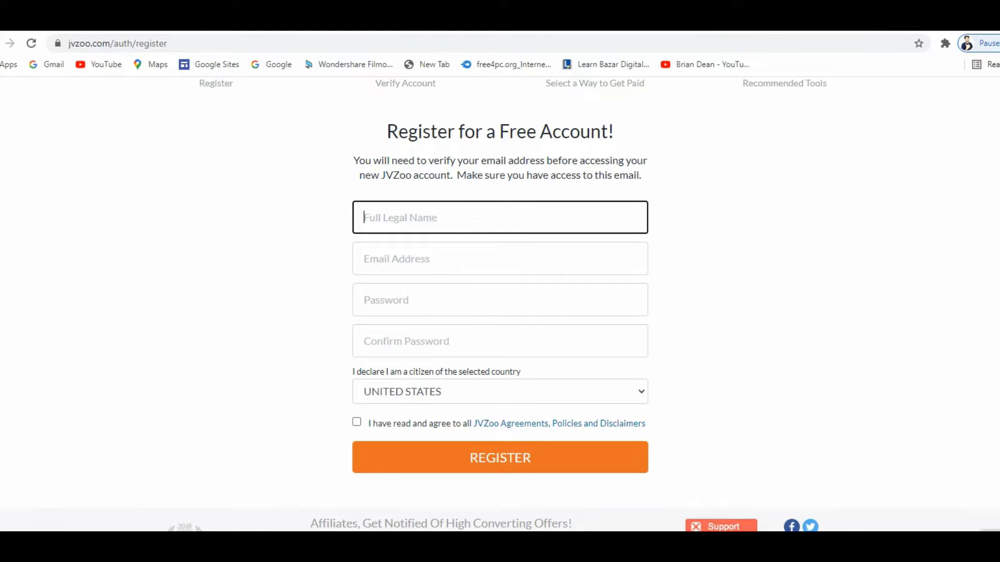
pyautogui.click(500, 300)
pyautogui.click(500, 259)
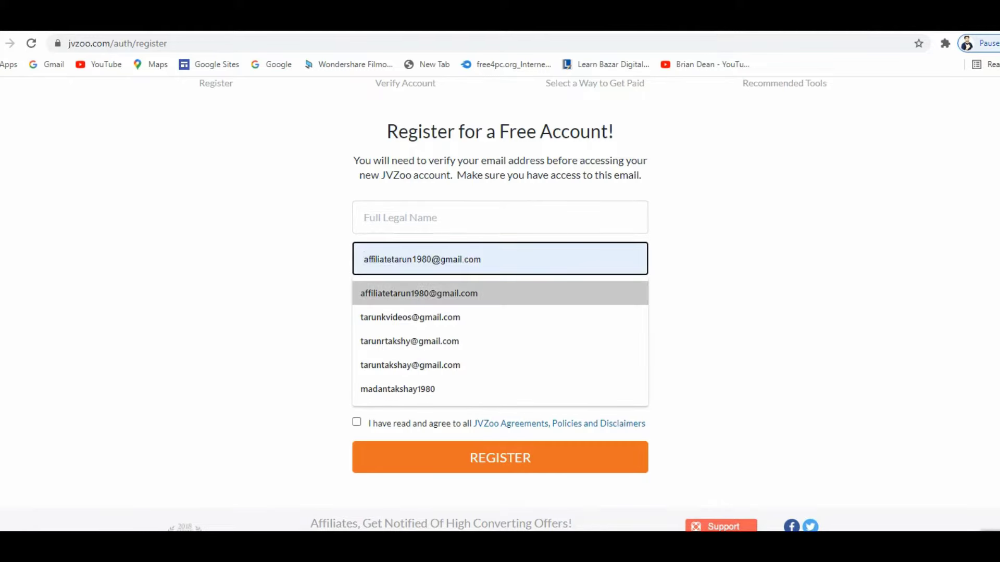
pyautogui.click(729, 291)
pyautogui.click(500, 300)
pyautogui.click(729, 312)
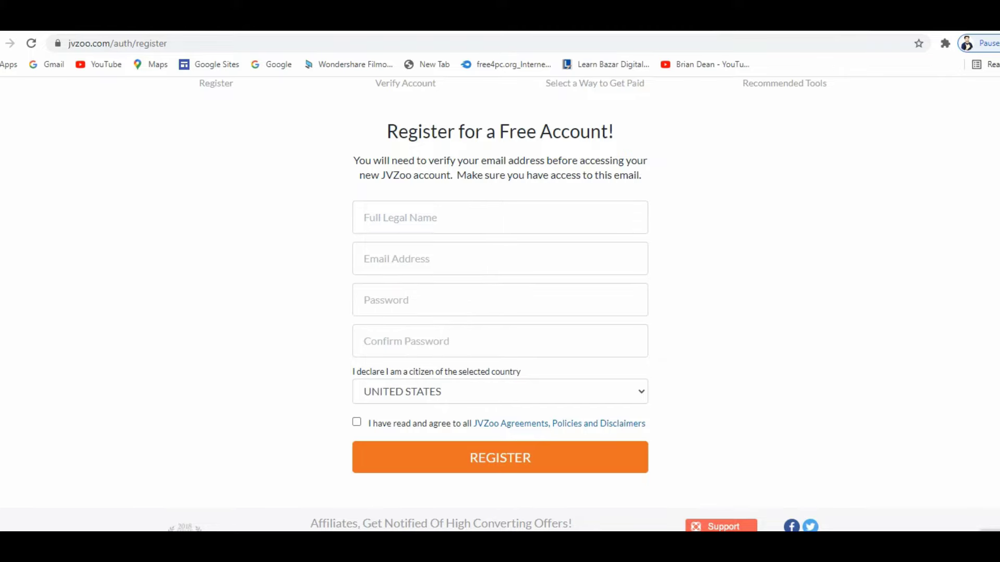
pyautogui.click(500, 341)
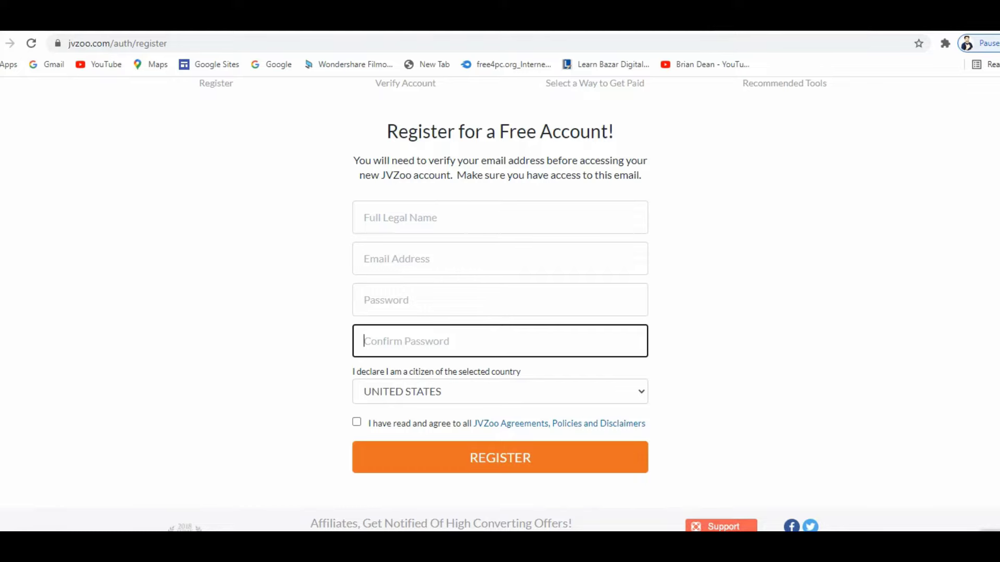
# Look through the citizenship country list in the registration form and close it without choosing another country
pyautogui.click(500, 392)
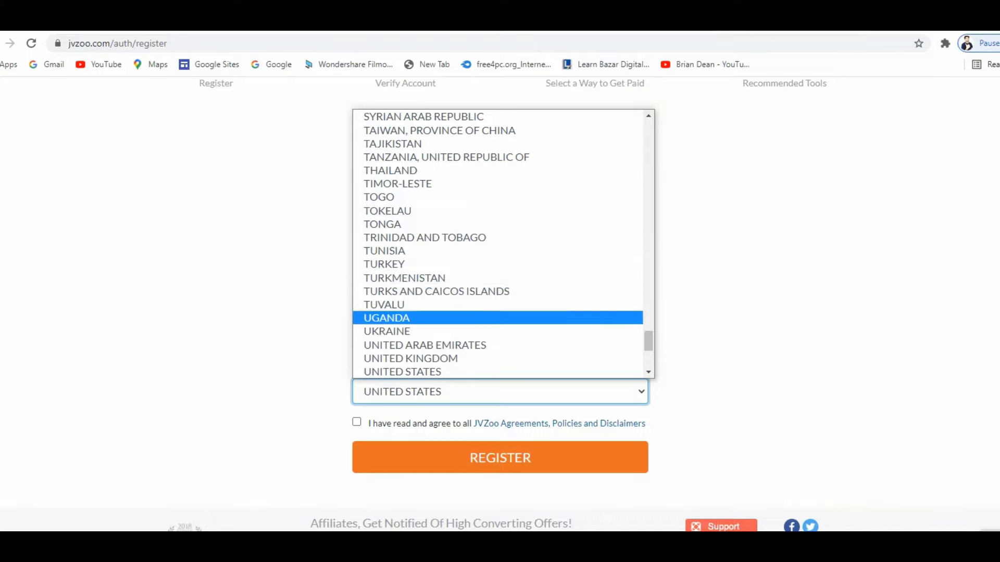
pyautogui.scroll(-4, 497, 244)
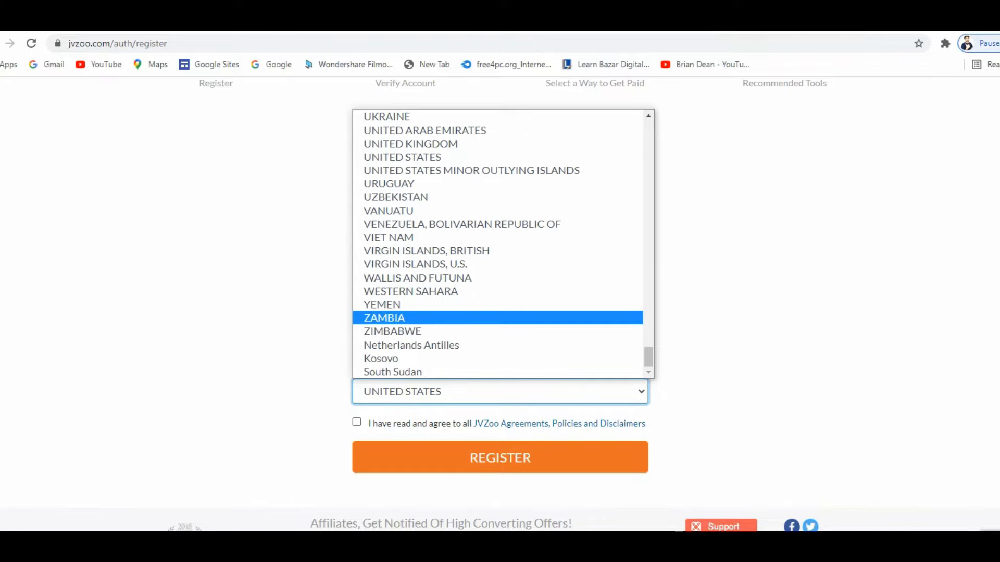
pyautogui.press('Escape')
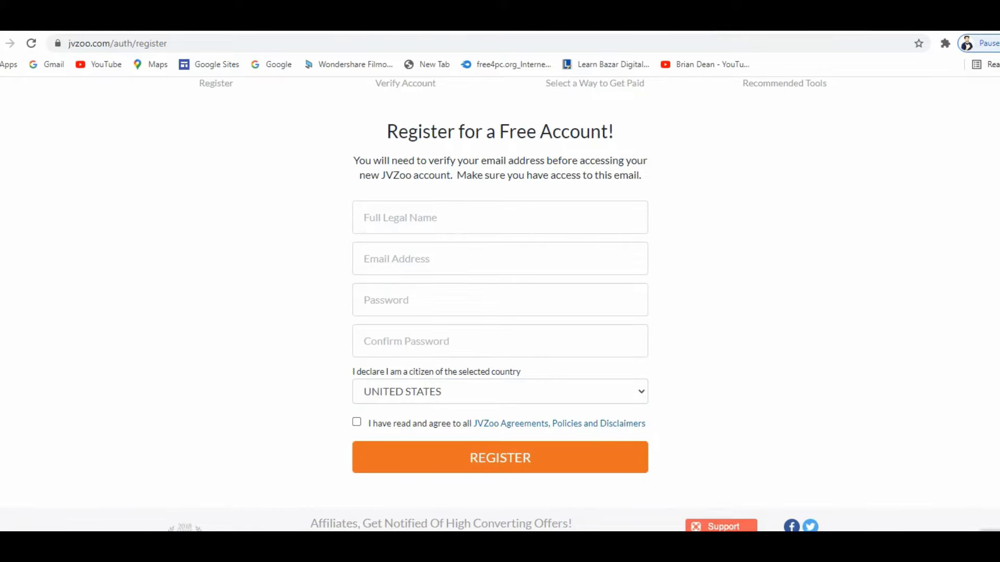
pyautogui.scroll(-1, 500, 313)
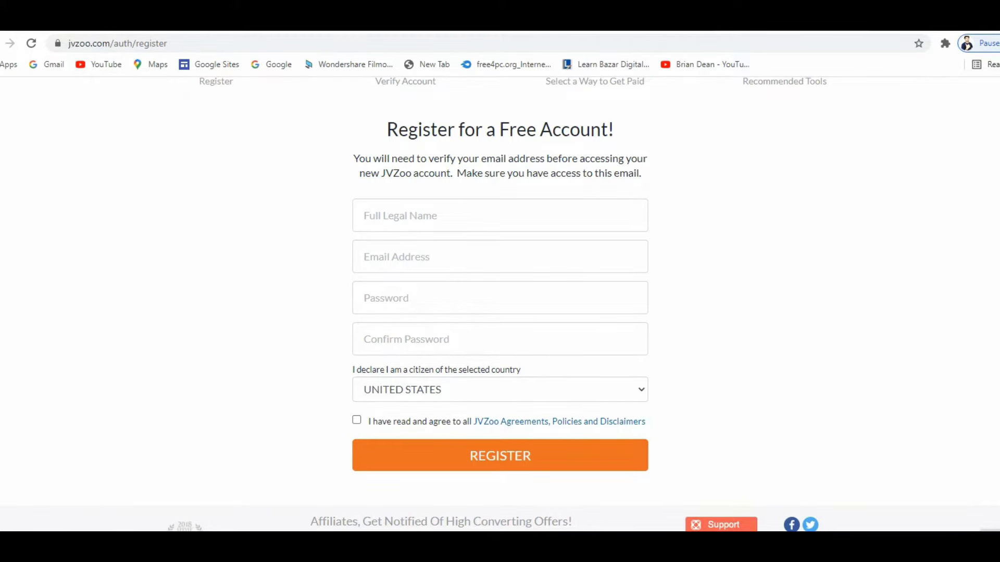
# Open the JVZoo login page and turn off the "Remember me next time!" option
pyautogui.scroll(3, 500, 312)
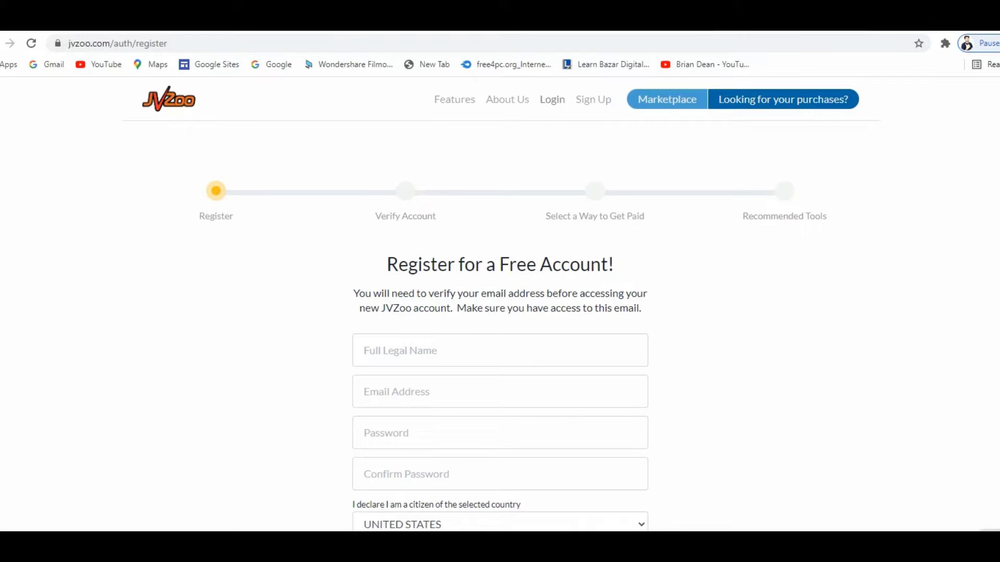
pyautogui.click(552, 100)
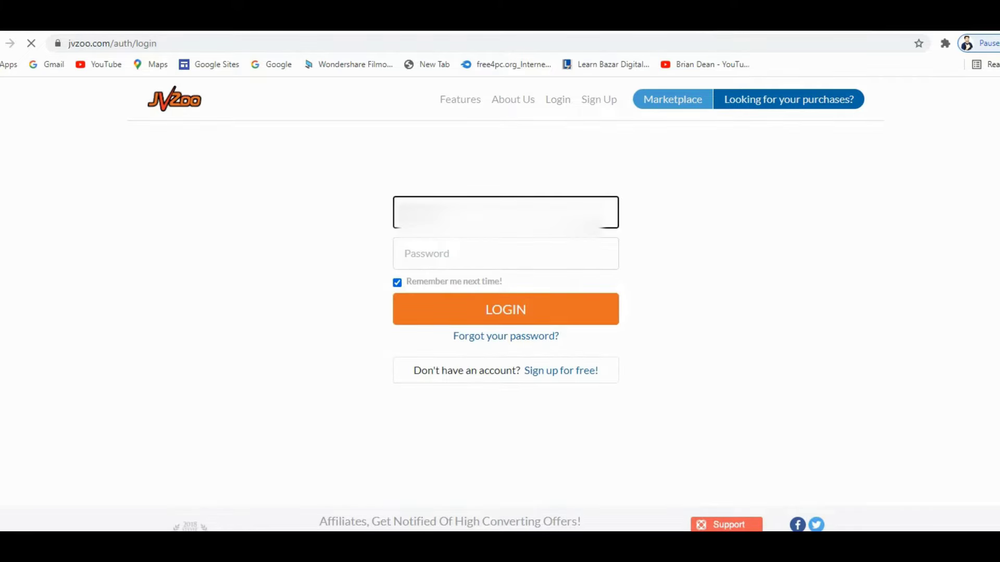
pyautogui.click(397, 282)
# Log in to the affiliate account with the saved account email and the account password
pyautogui.click(505, 212)
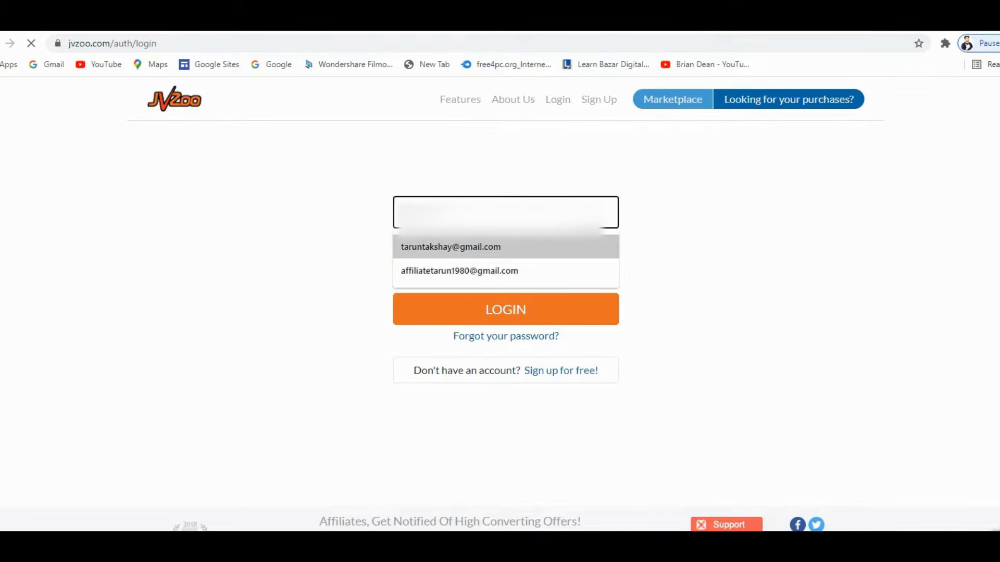
pyautogui.press('Return')
pyautogui.press('Tab')
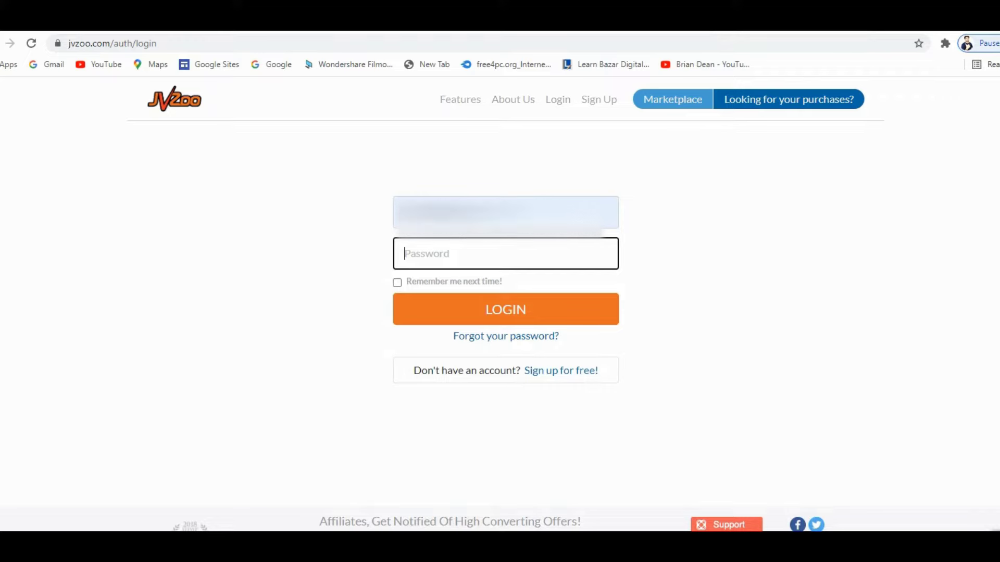
pyautogui.write('*********')
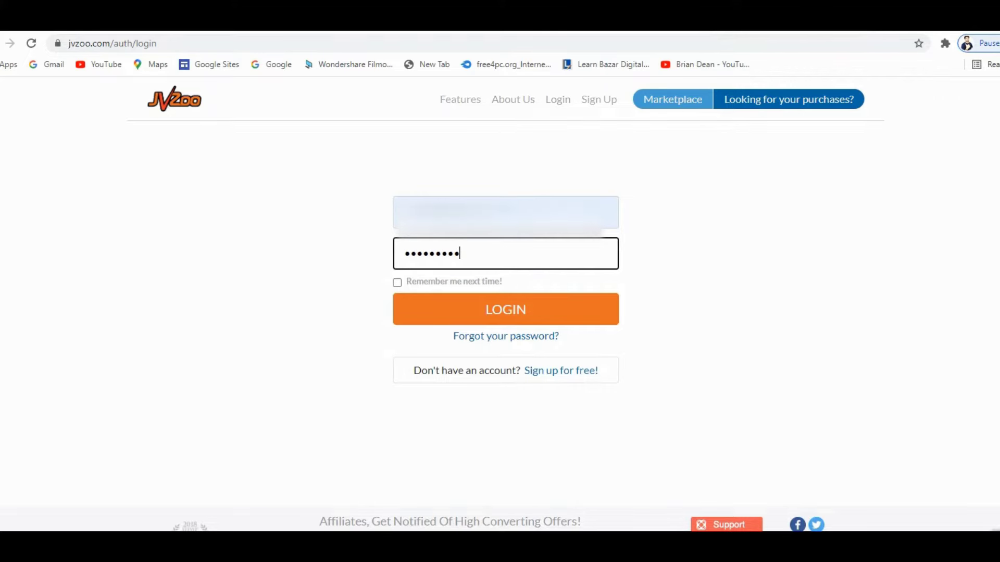
pyautogui.write('*******')
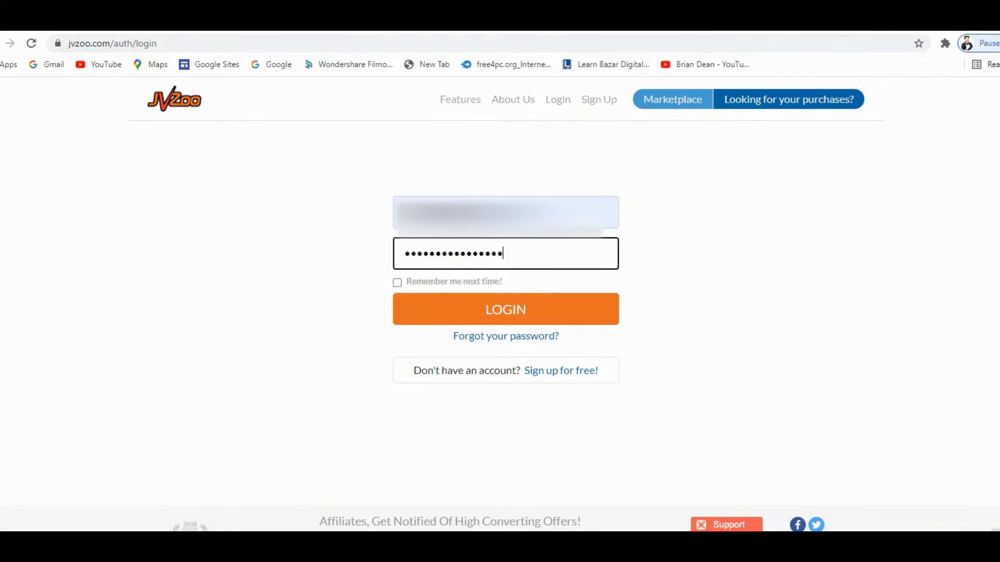
pyautogui.press('Return')
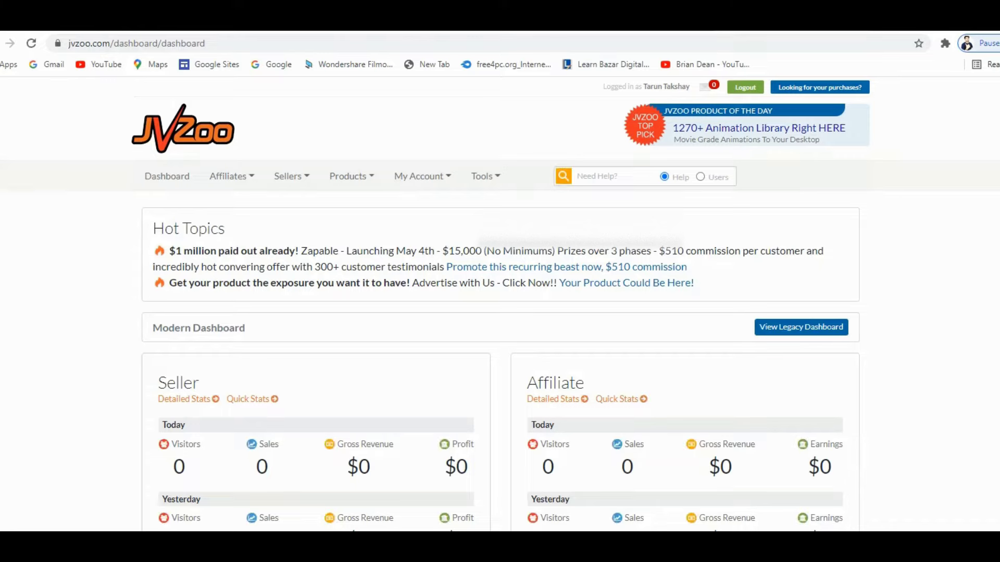
# Review the dashboard's seller and affiliate statistics, charts, Global Sales By Country and Recent Sales, ending back at the beginning
pyautogui.scroll(-3, 500, 312)
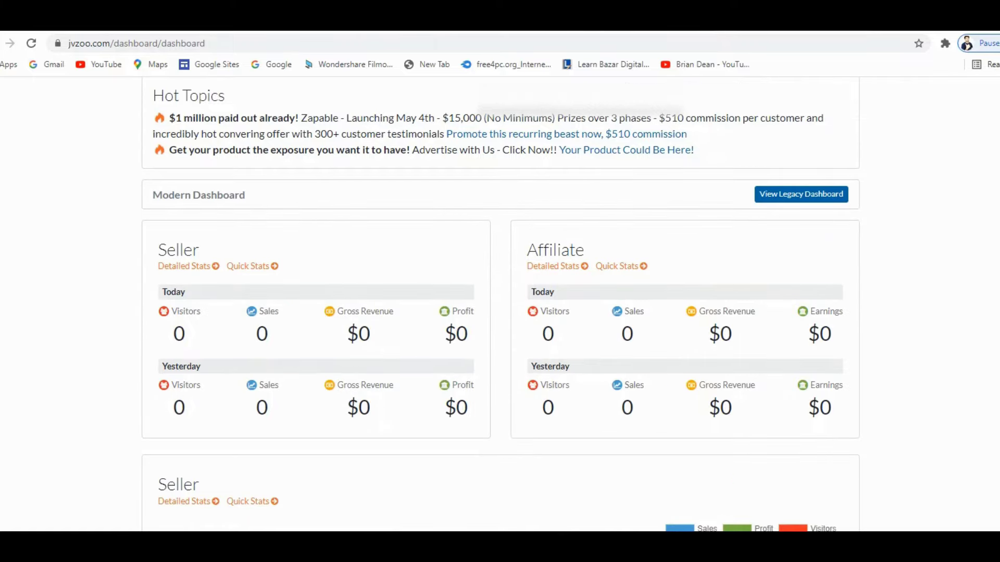
pyautogui.scroll(3, 499, 312)
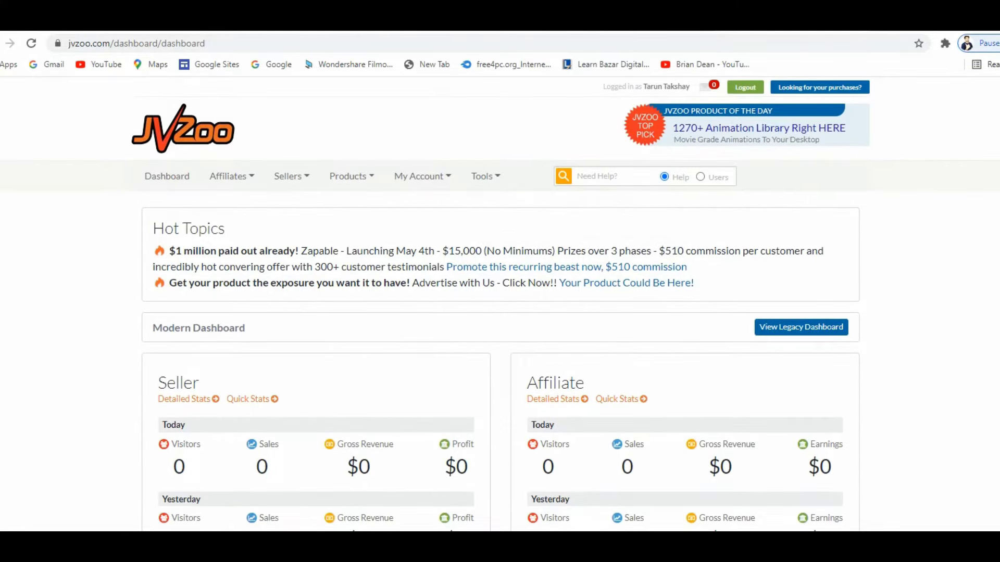
pyautogui.click(167, 176)
pyautogui.scroll(-3, 500, 312)
pyautogui.scroll(-5, 500, 313)
pyautogui.scroll(-5, 500, 312)
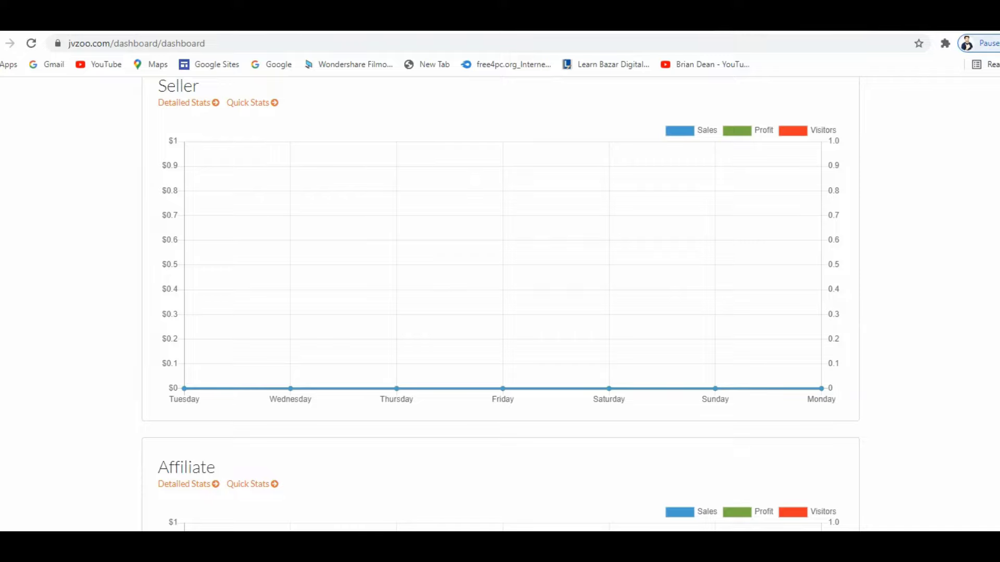
pyautogui.scroll(2, 500, 312)
pyautogui.scroll(-10, 500, 312)
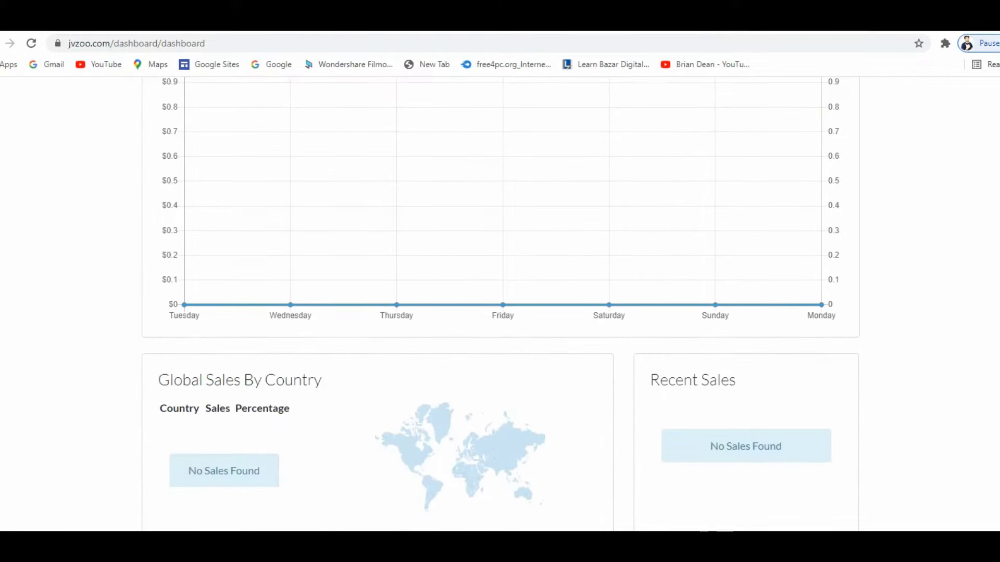
pyautogui.scroll(-3, 499, 304)
pyautogui.scroll(14, 500, 304)
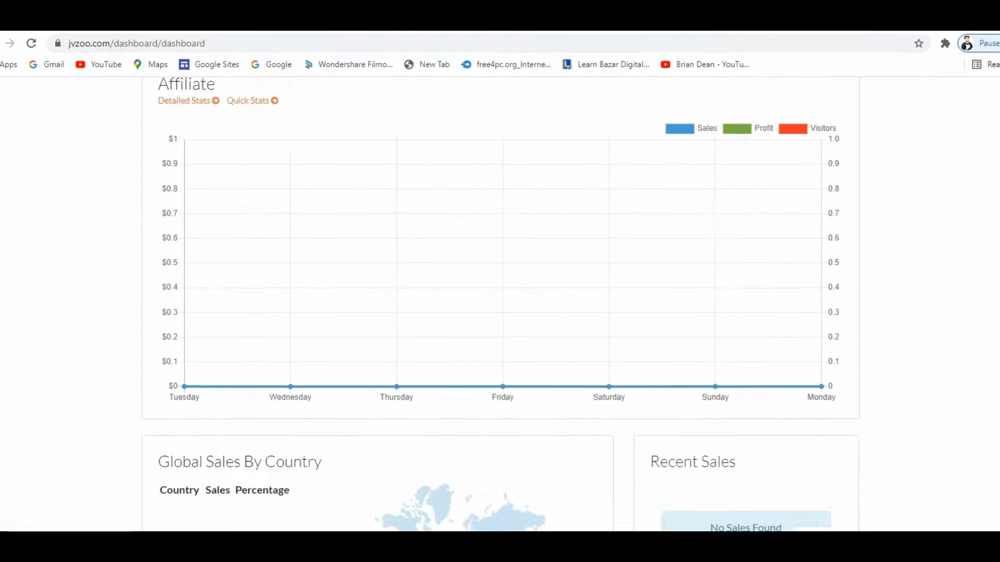
pyautogui.scroll(8, 500, 304)
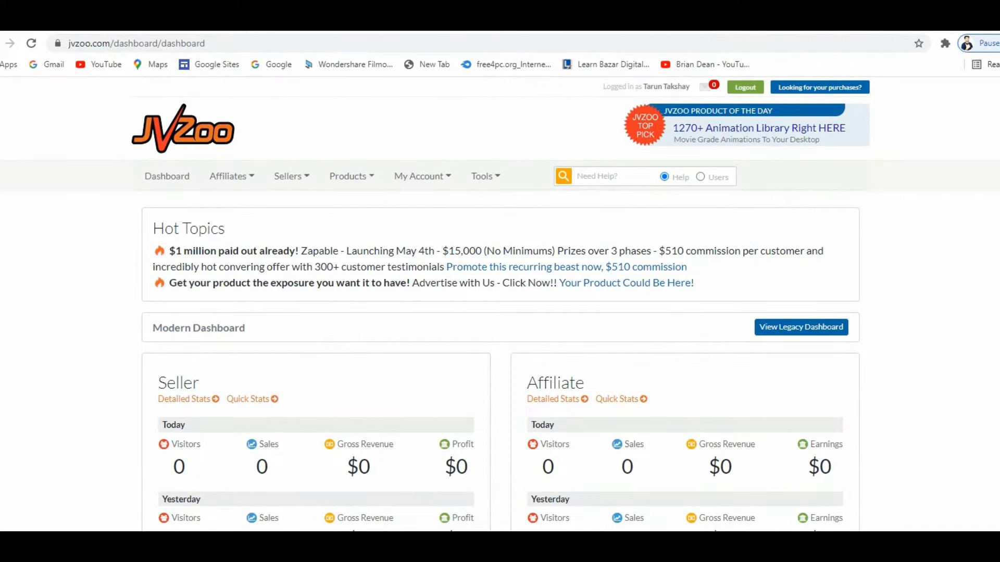
# Open the affiliate Transactions page and look through the available Sellers and Products options
pyautogui.moveTo(232, 176)
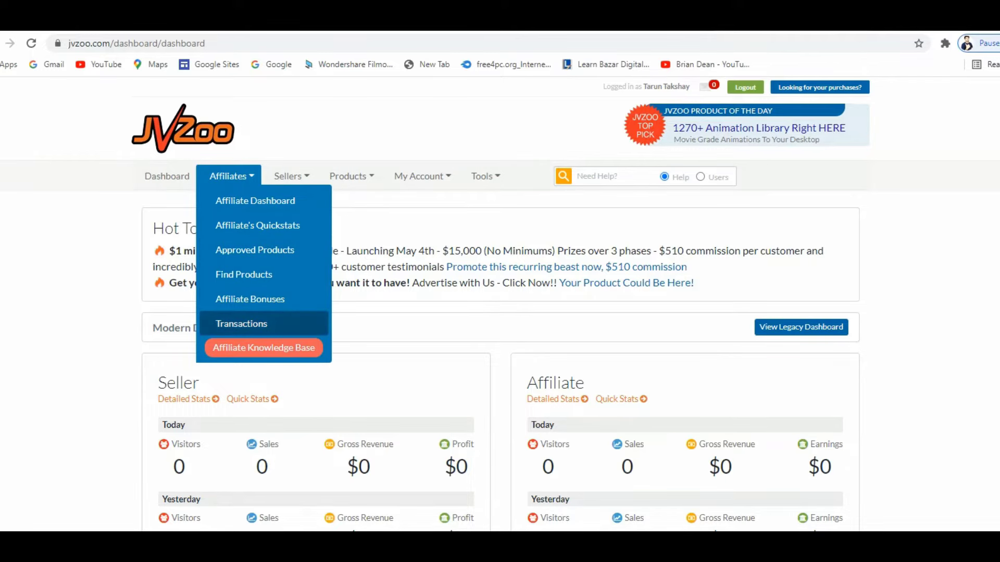
pyautogui.click(241, 323)
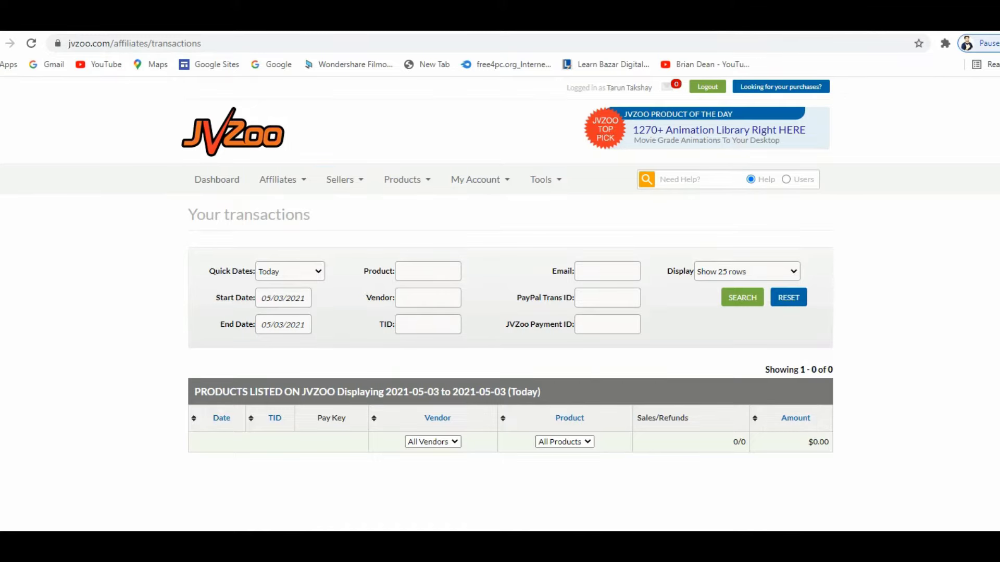
pyautogui.click(339, 179)
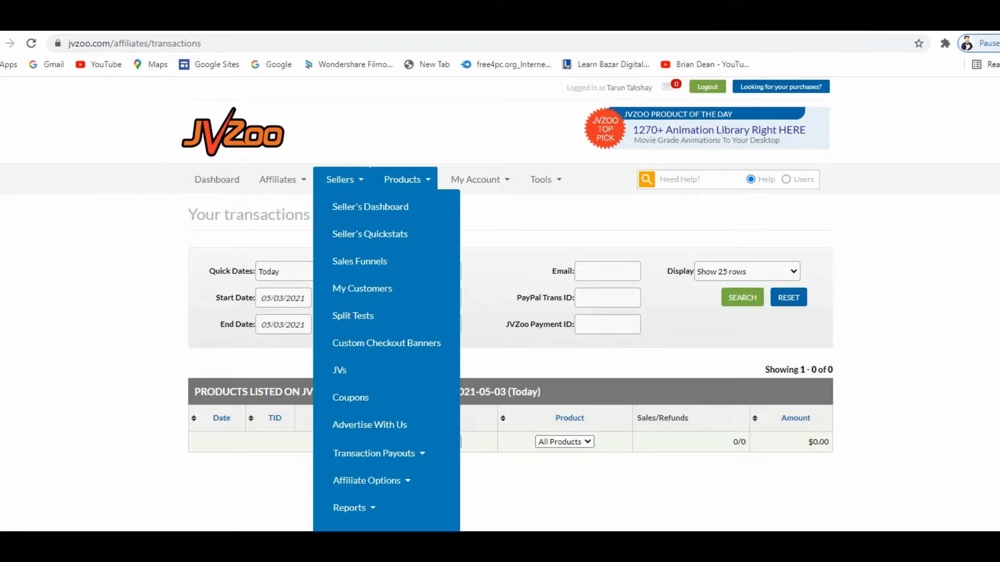
pyautogui.click(406, 180)
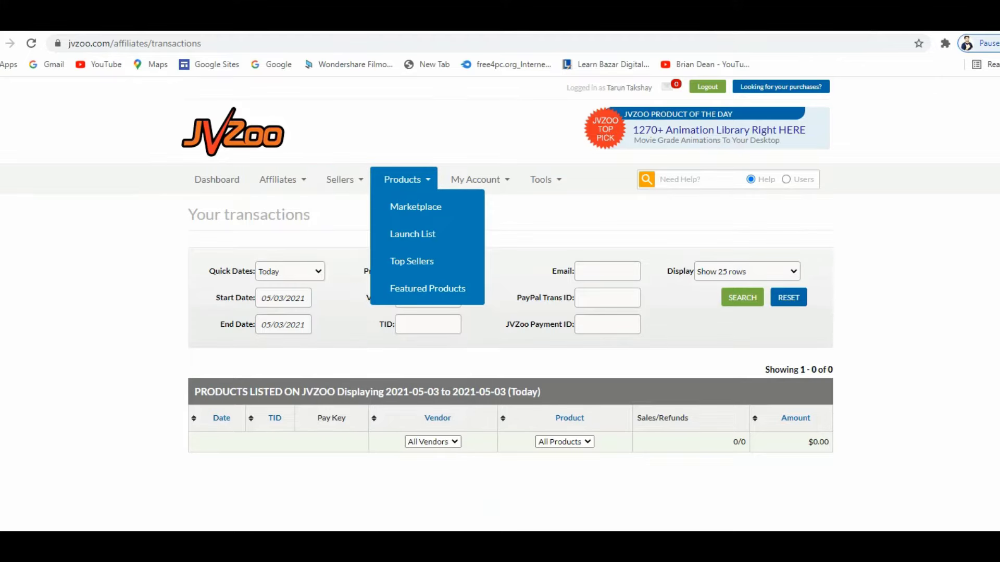
# Open the account's Payment Profiles page and examine the JVZooPay and PayCafe options
pyautogui.click(475, 180)
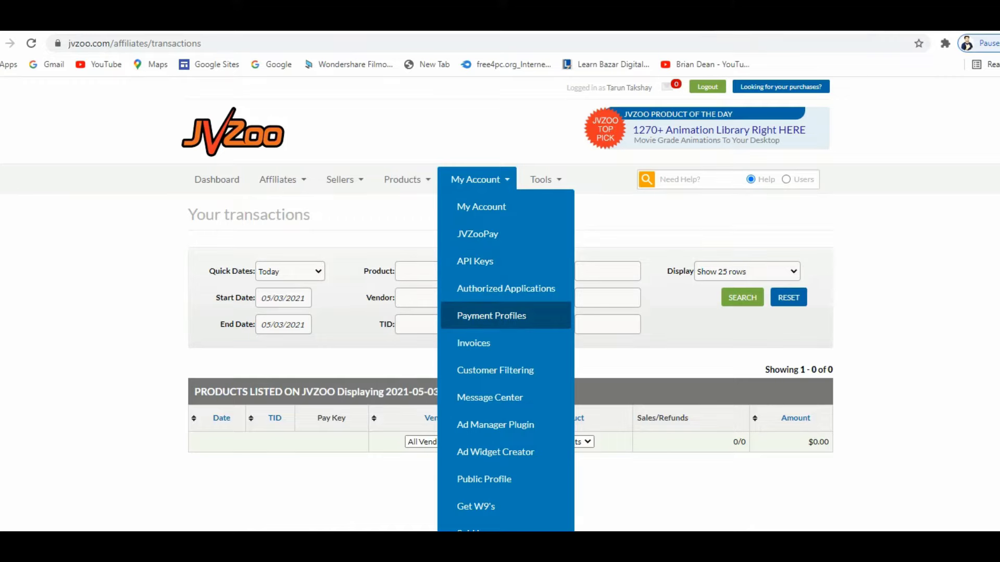
pyautogui.click(491, 316)
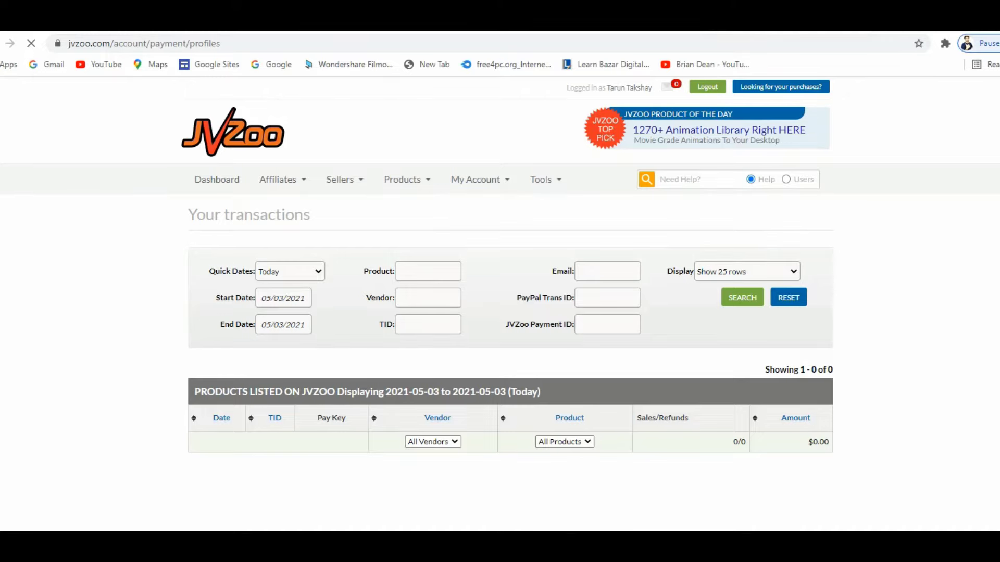
pyautogui.scroll(-5, 499, 305)
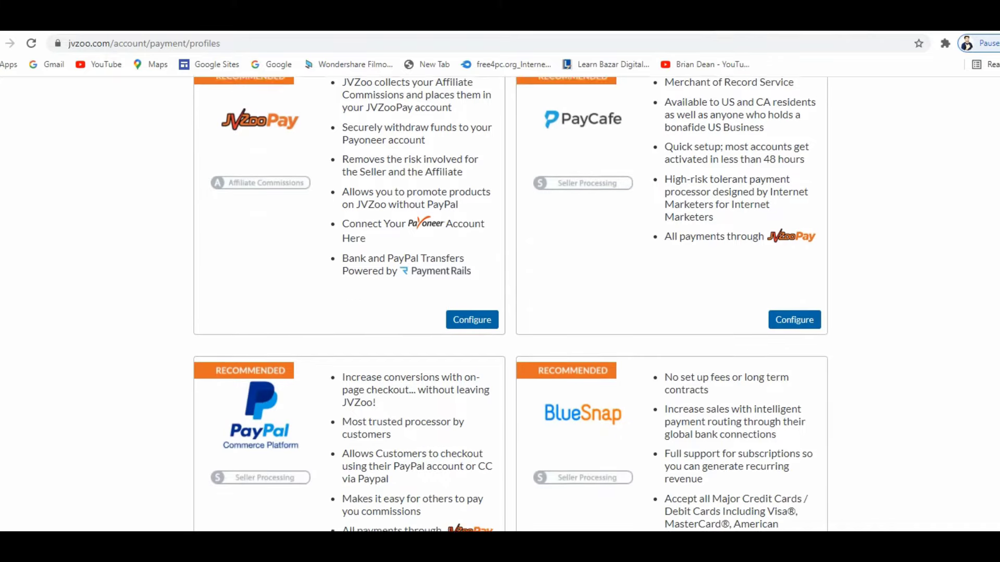
pyautogui.scroll(4, 500, 305)
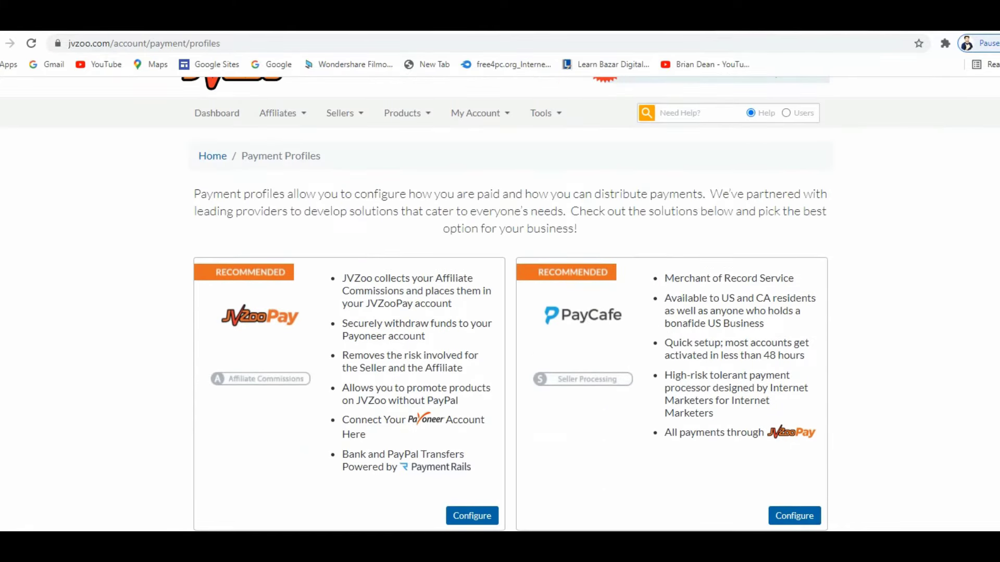
pyautogui.scroll(1, 499, 305)
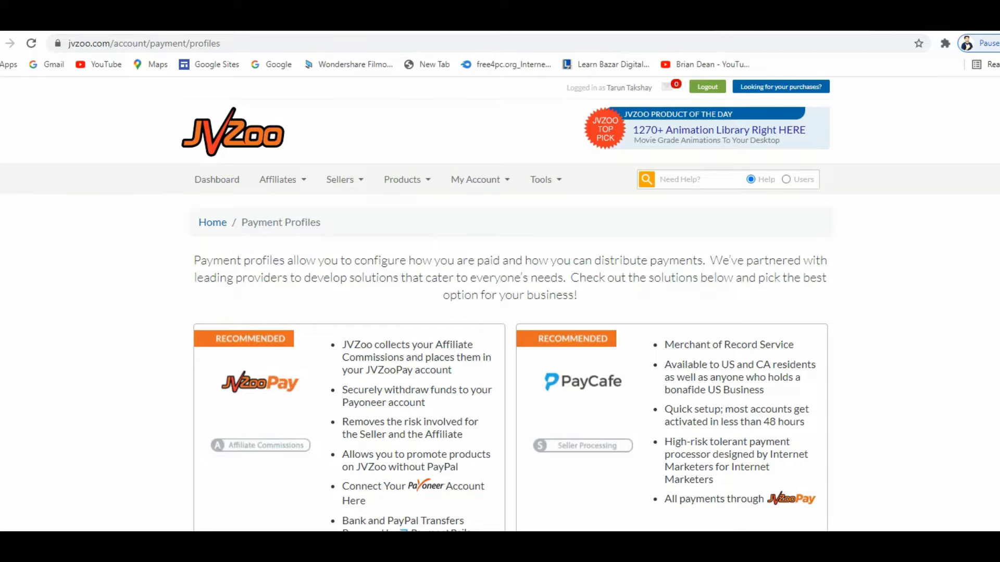
# Review the PayPal, BlueSnap, Stripe, Authorize.Net and remaining payment profiles, ending back at the beginning of the page
pyautogui.scroll(-6, 511, 302)
pyautogui.scroll(-3, 510, 302)
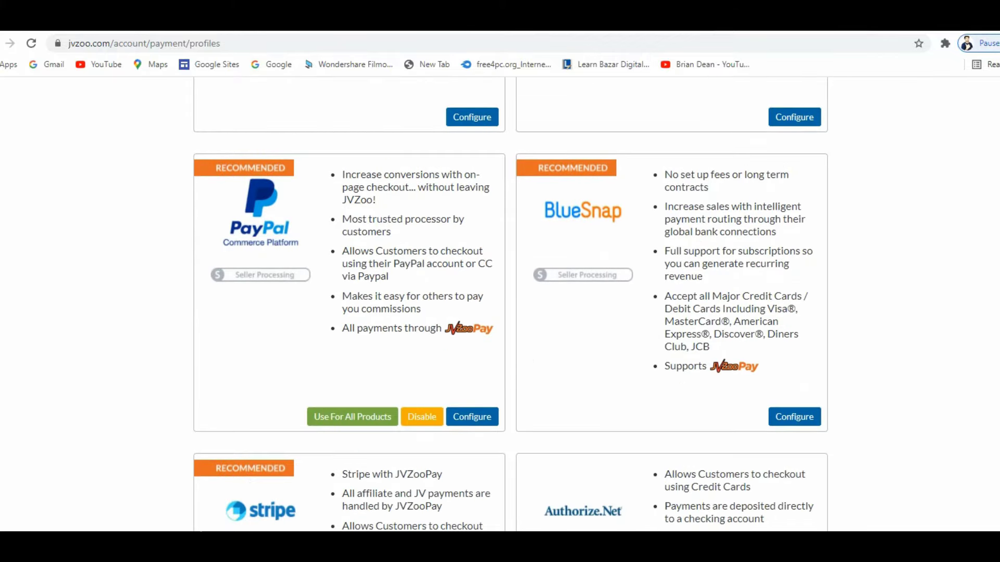
pyautogui.scroll(-4, 510, 302)
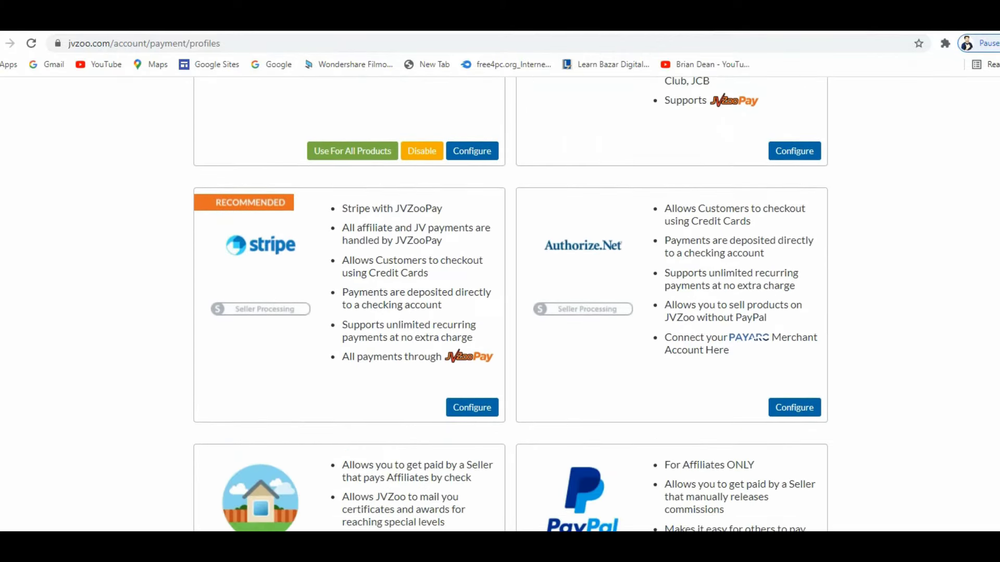
pyautogui.scroll(-4, 511, 302)
pyautogui.scroll(8, 510, 302)
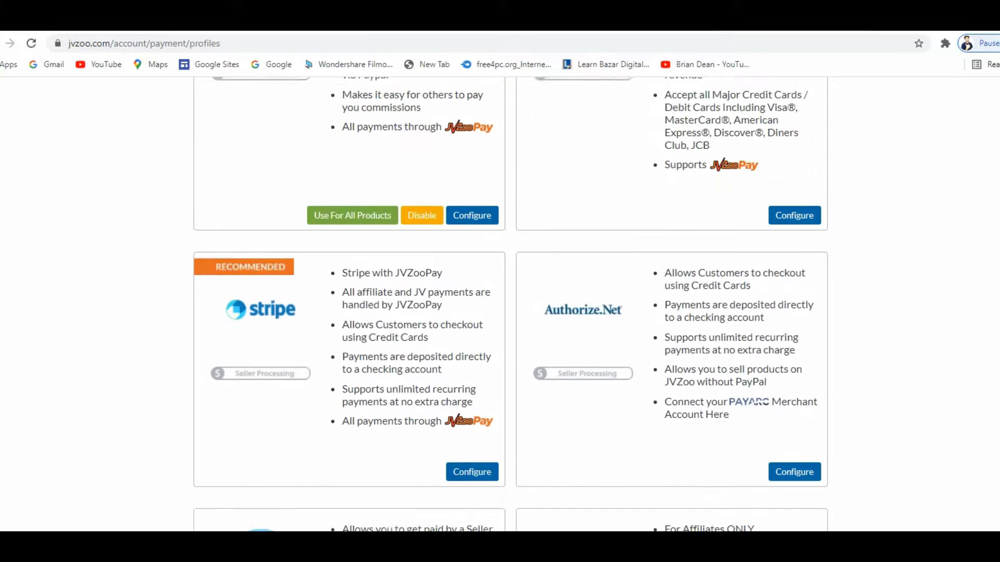
pyautogui.scroll(5, 510, 302)
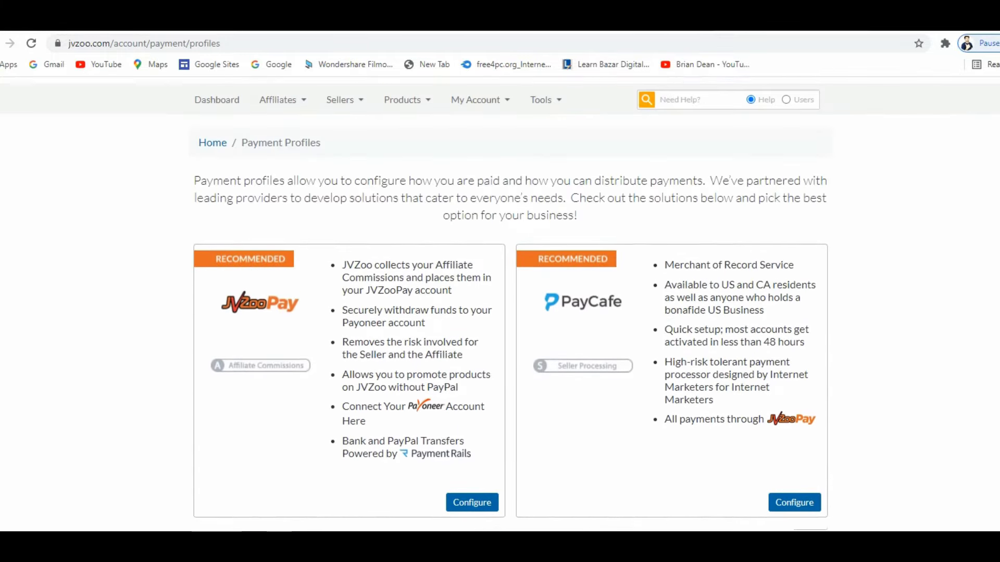
pyautogui.scroll(2, 510, 302)
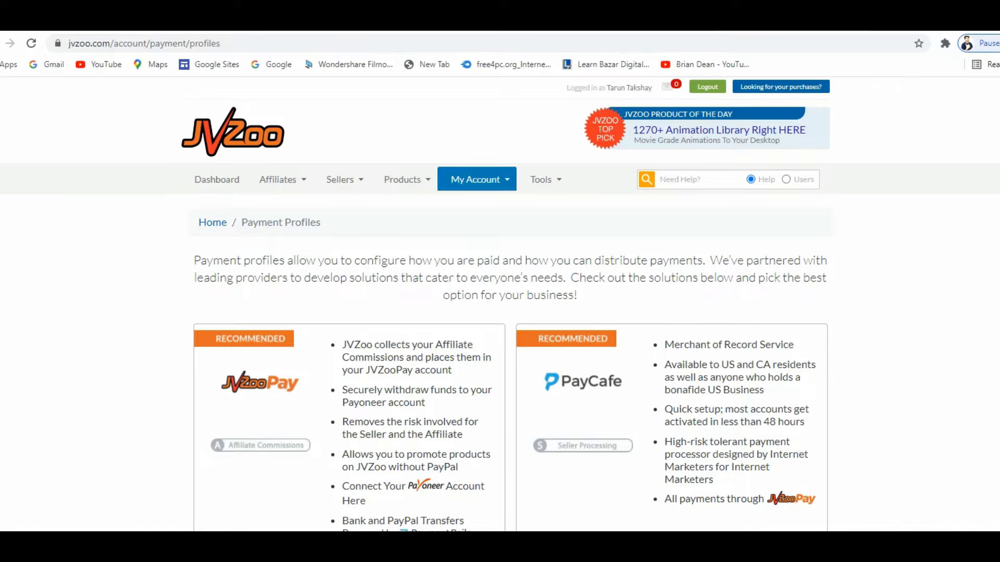
# Open the My Account page and examine the Personal Information, Data Protection and Affiliate Information sections
pyautogui.moveTo(479, 179)
pyautogui.click(480, 205)
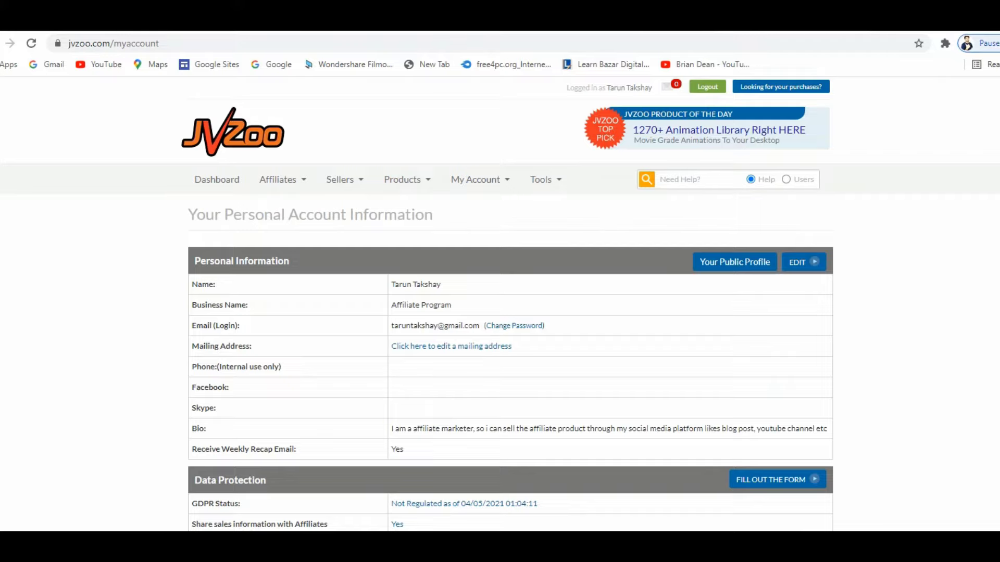
pyautogui.scroll(-1, 499, 302)
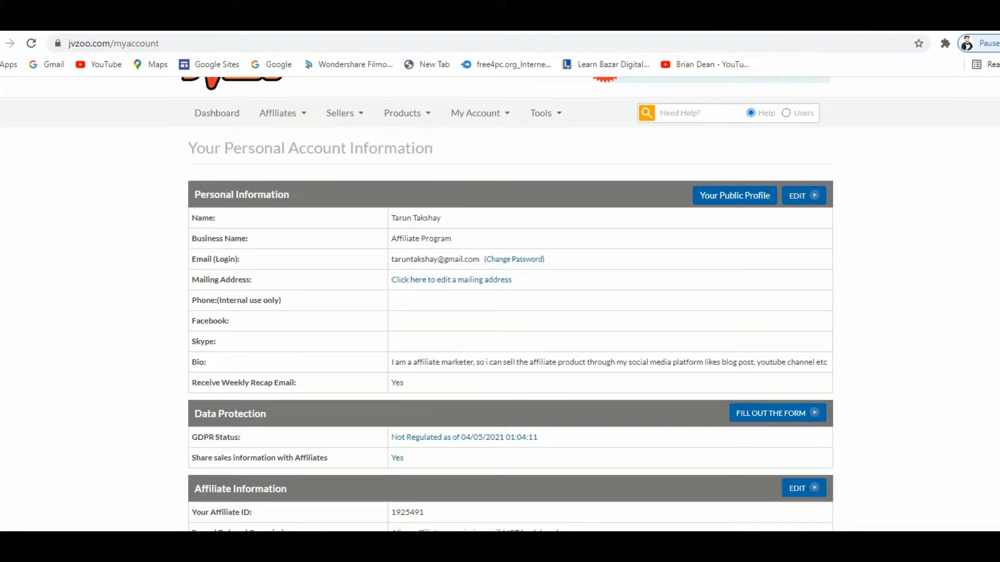
pyautogui.scroll(-1, 500, 302)
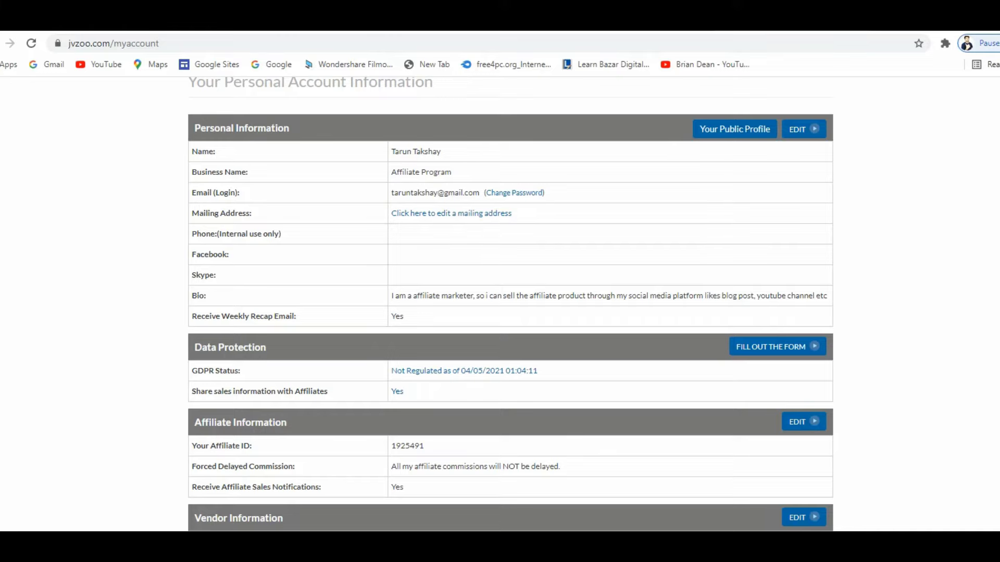
pyautogui.scroll(-3, 510, 308)
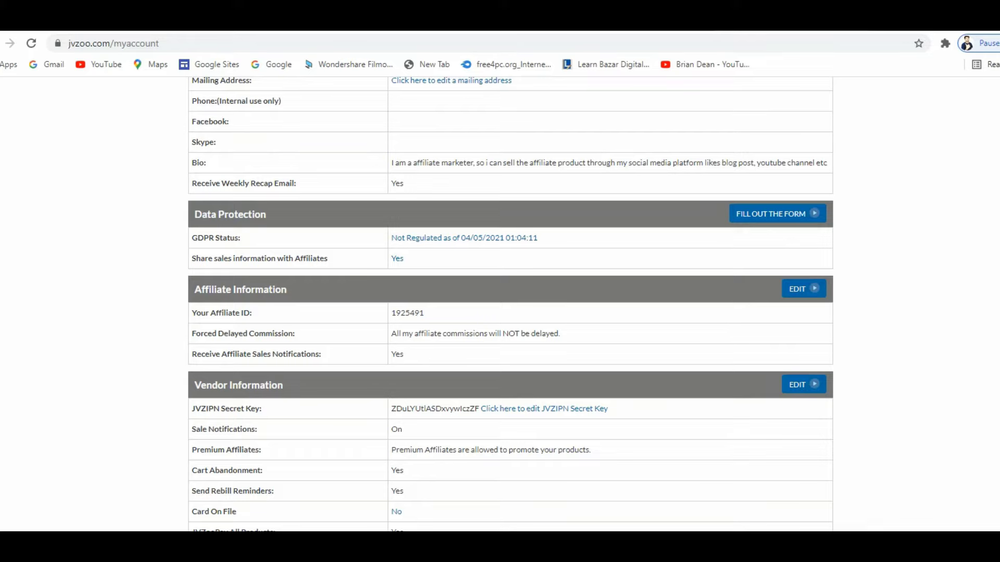
# Review the Vendor Information, JVZooPay Configurations and Tax Information sections, ending back at the beginning of the account page
pyautogui.scroll(-1, 510, 301)
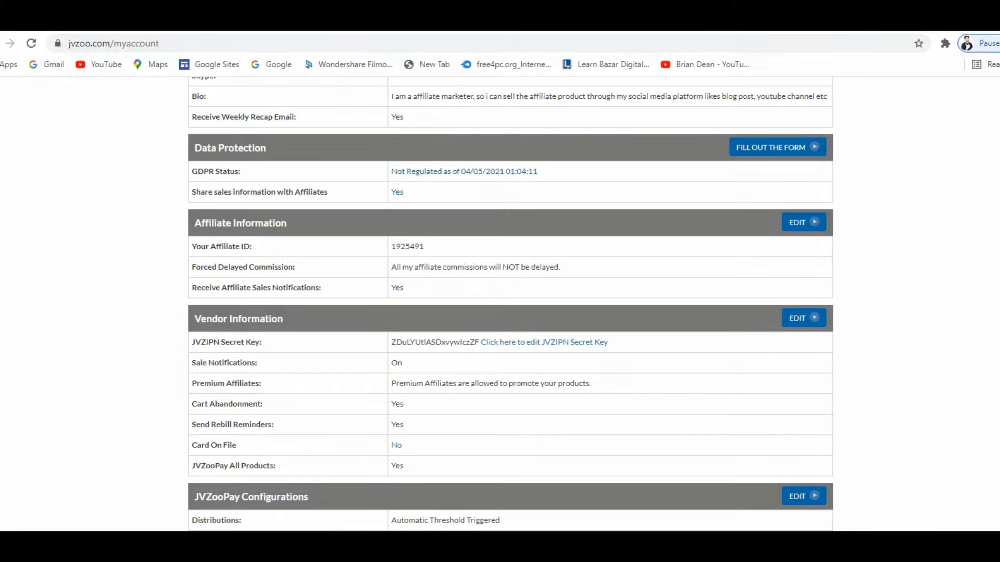
pyautogui.scroll(-1, 511, 305)
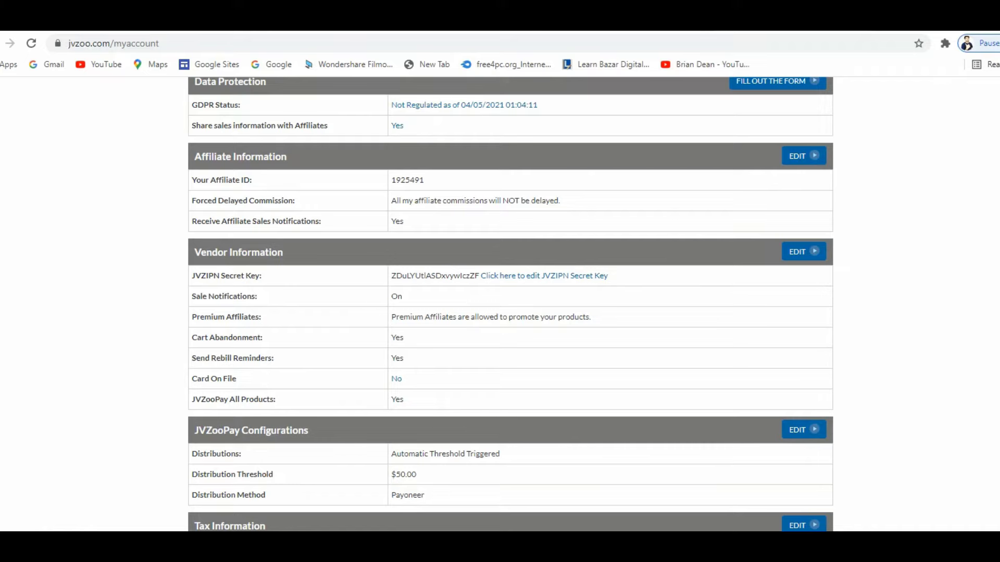
pyautogui.scroll(-2, 510, 304)
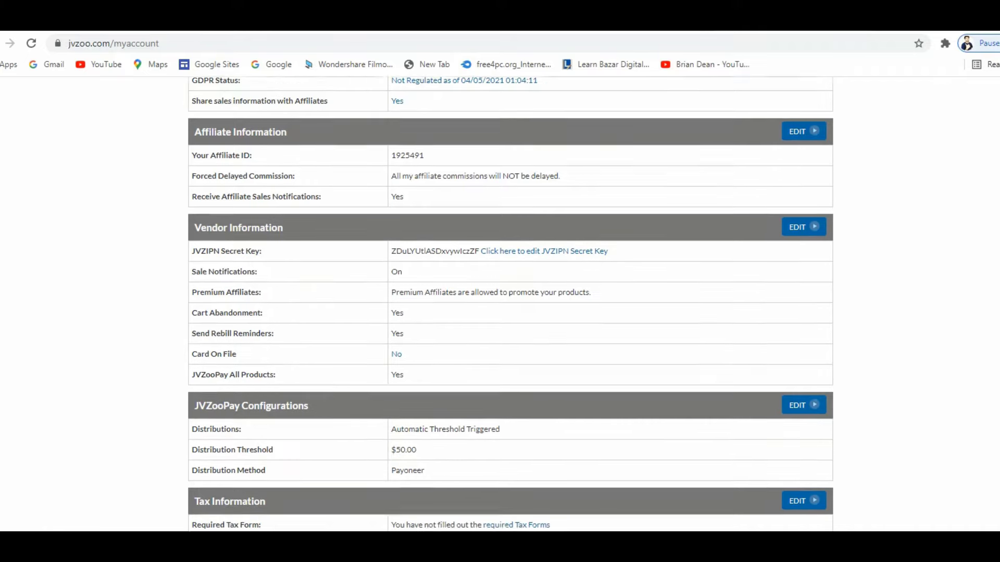
pyautogui.scroll(-3, 510, 305)
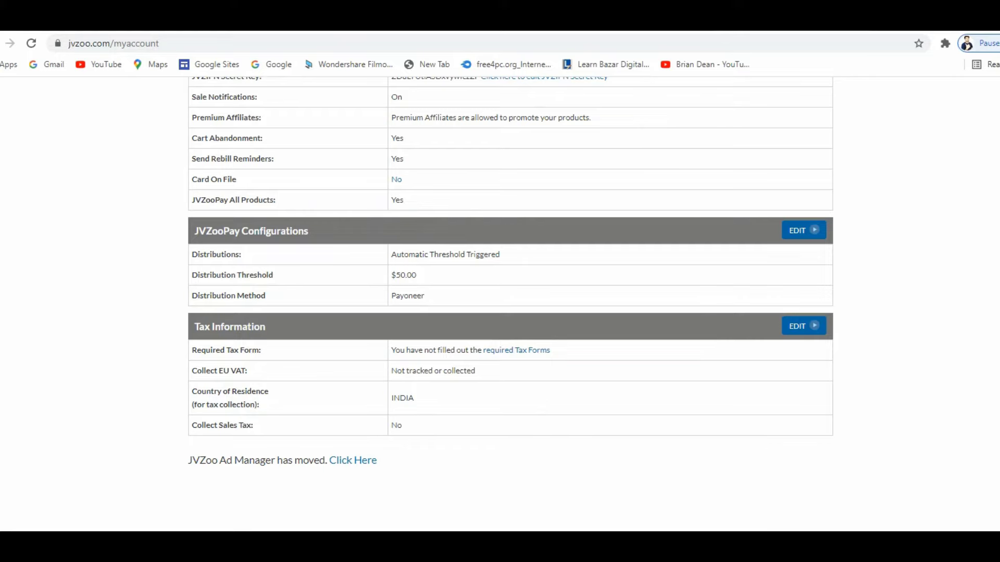
pyautogui.scroll(-2, 511, 304)
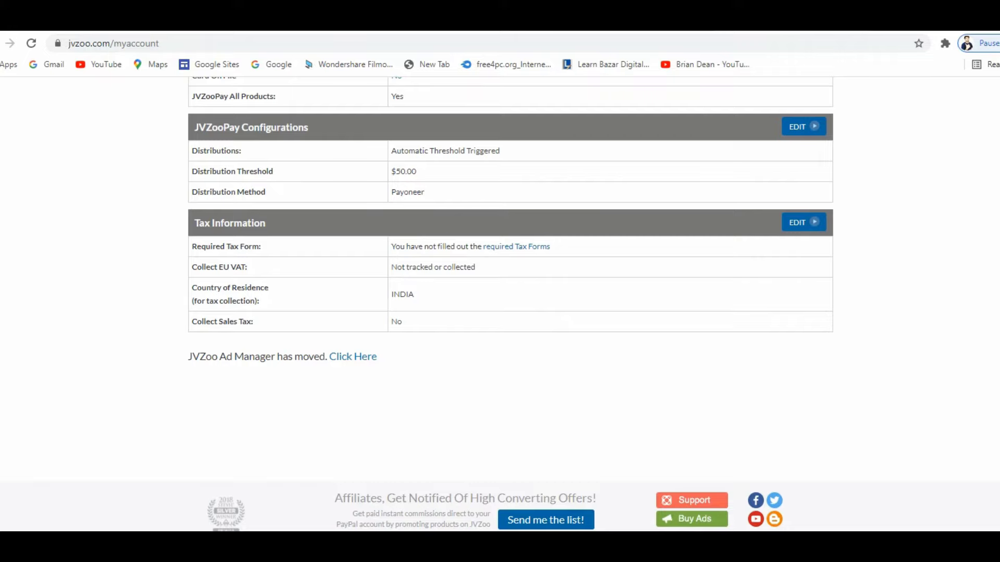
pyautogui.scroll(13, 510, 305)
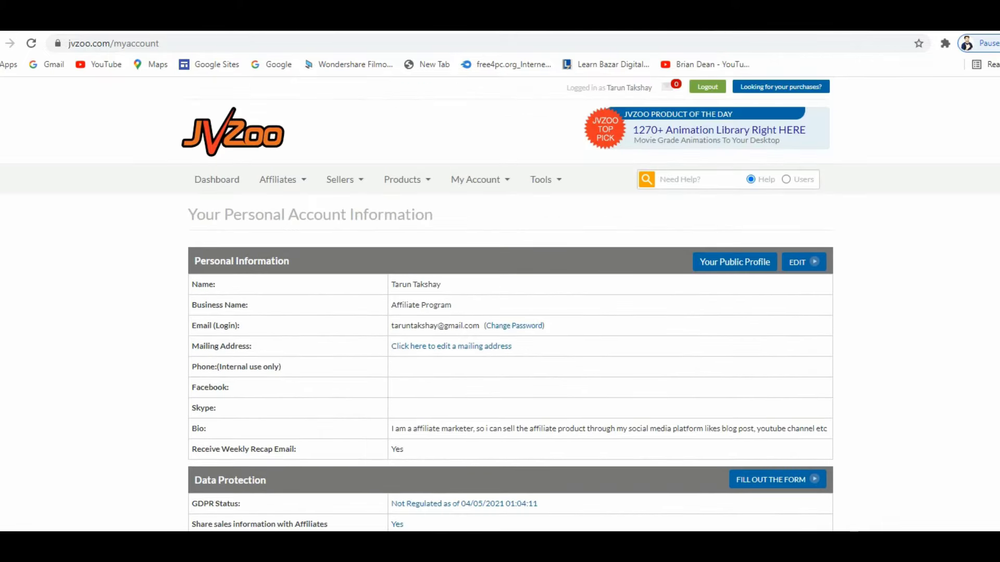
pyautogui.moveTo(477, 180)
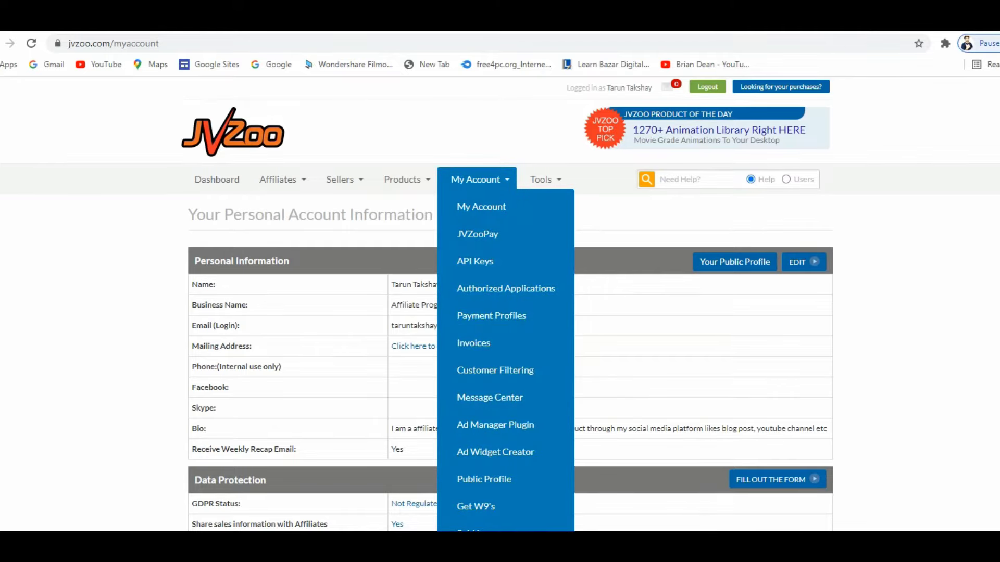
pyautogui.scroll(-5, 505, 312)
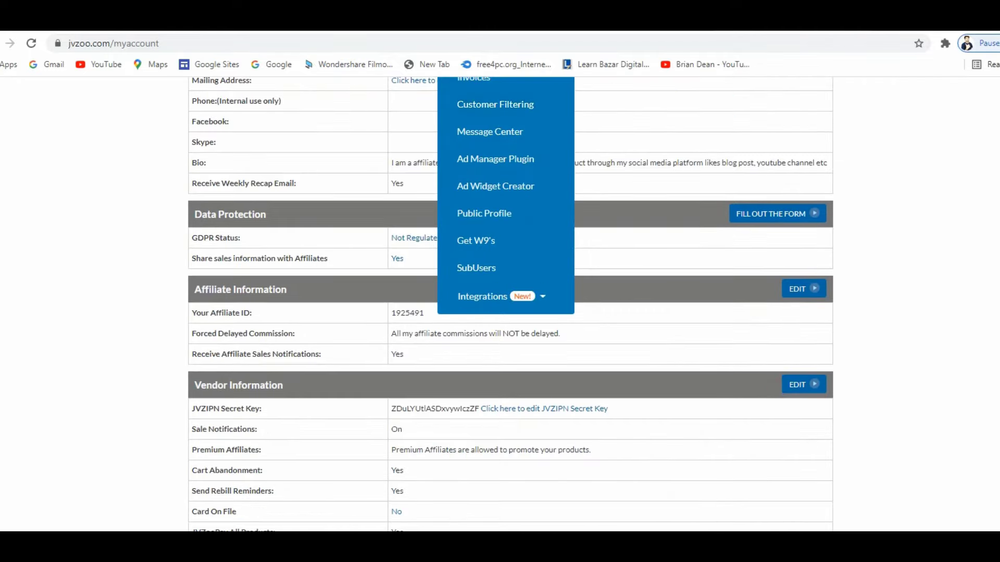
pyautogui.scroll(5, 505, 315)
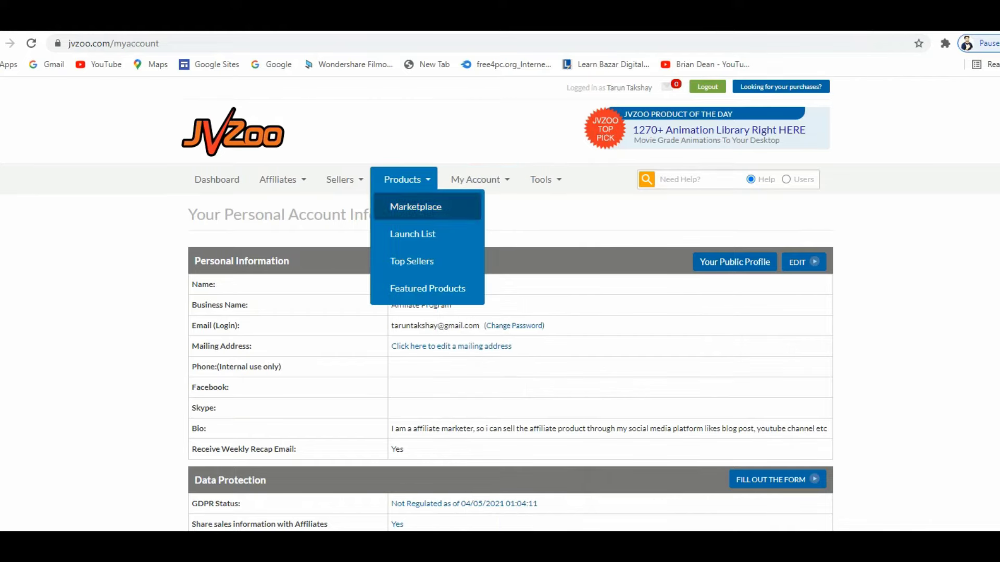
# Open the JVZoo Marketplace and skim its first product listings, ending back at the beginning of the page
pyautogui.click(416, 206)
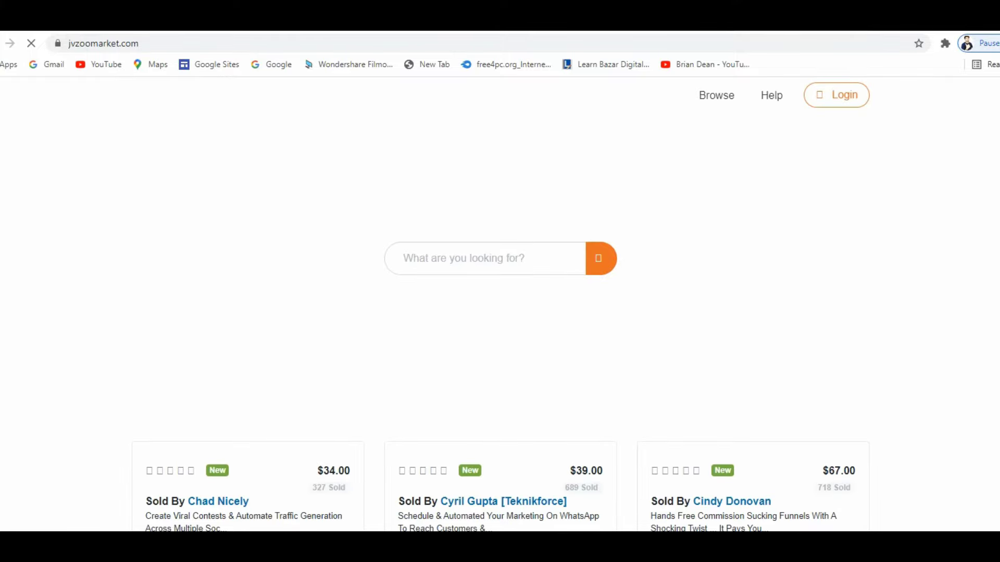
pyautogui.scroll(-4, 499, 302)
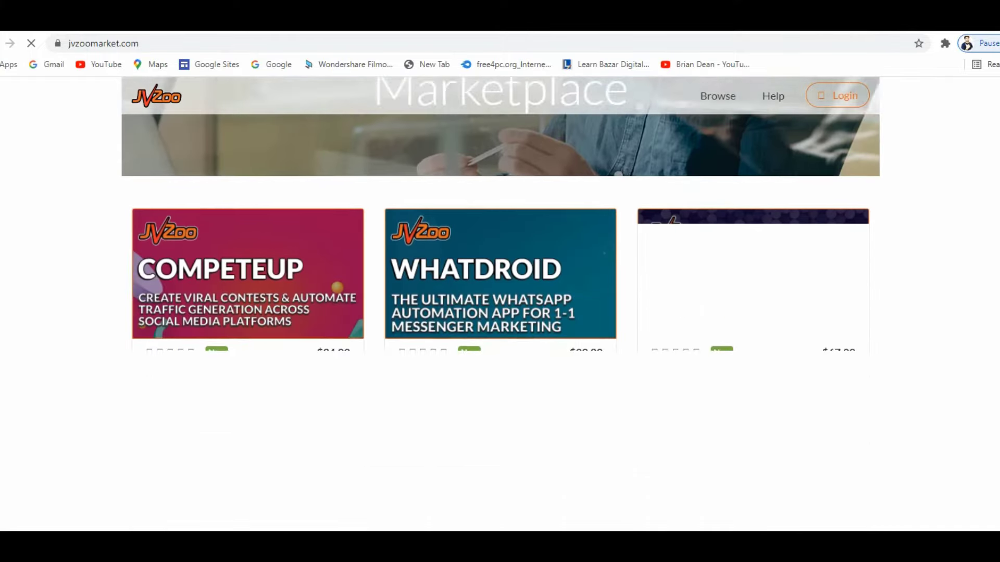
pyautogui.scroll(-1, 500, 302)
pyautogui.scroll(-4, 500, 302)
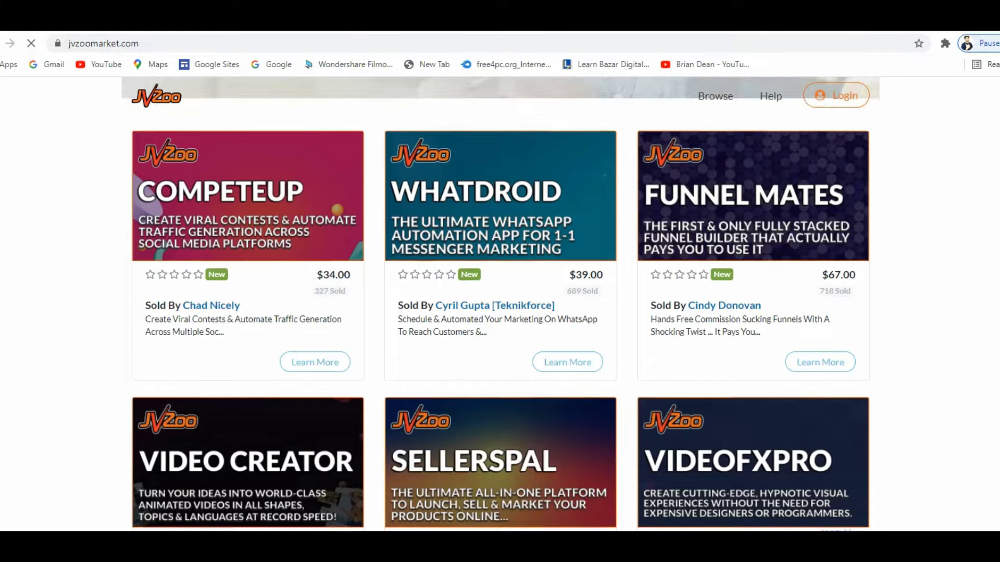
pyautogui.scroll(-3, 500, 302)
pyautogui.scroll(12, 499, 302)
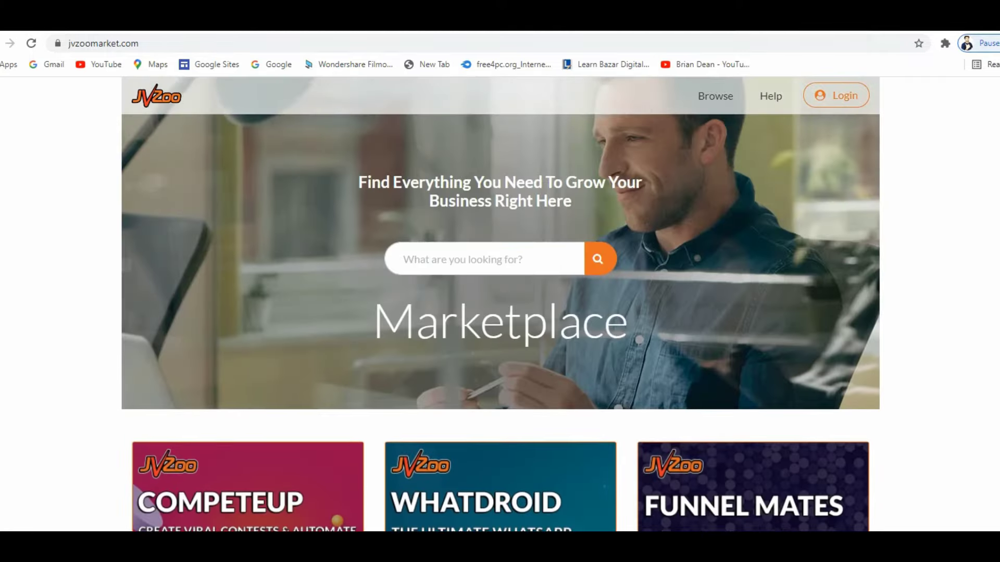
# Browse the Marketplace's rated products and Top Categories, and return to the personal account information page
pyautogui.scroll(-12, 500, 302)
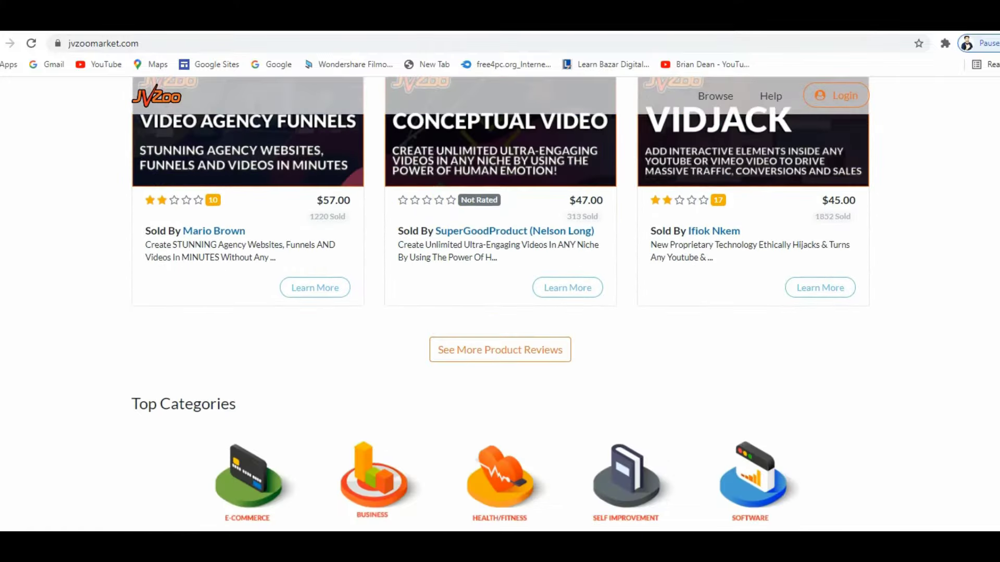
pyautogui.scroll(-20, 500, 302)
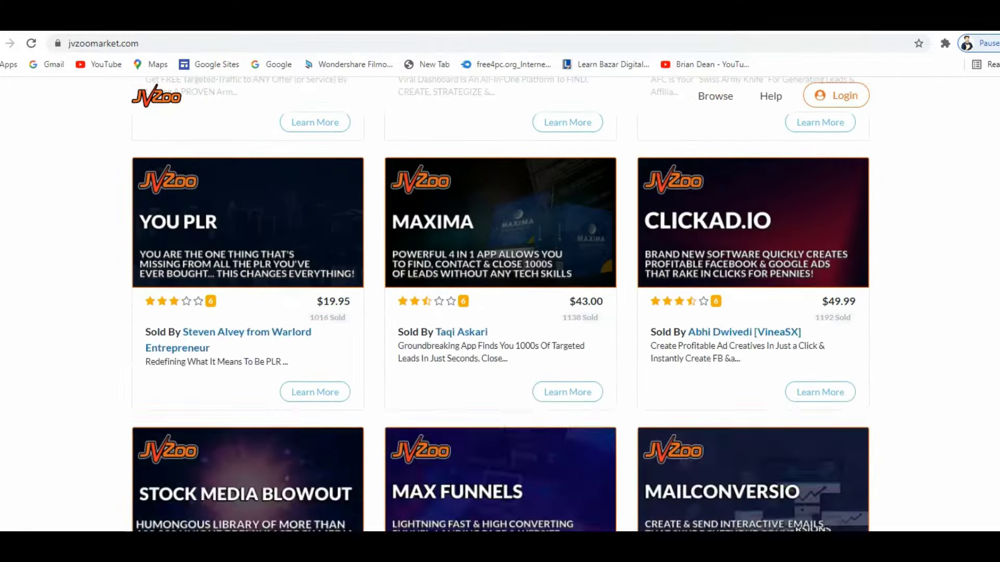
pyautogui.scroll(-5, 500, 302)
pyautogui.scroll(10, 500, 302)
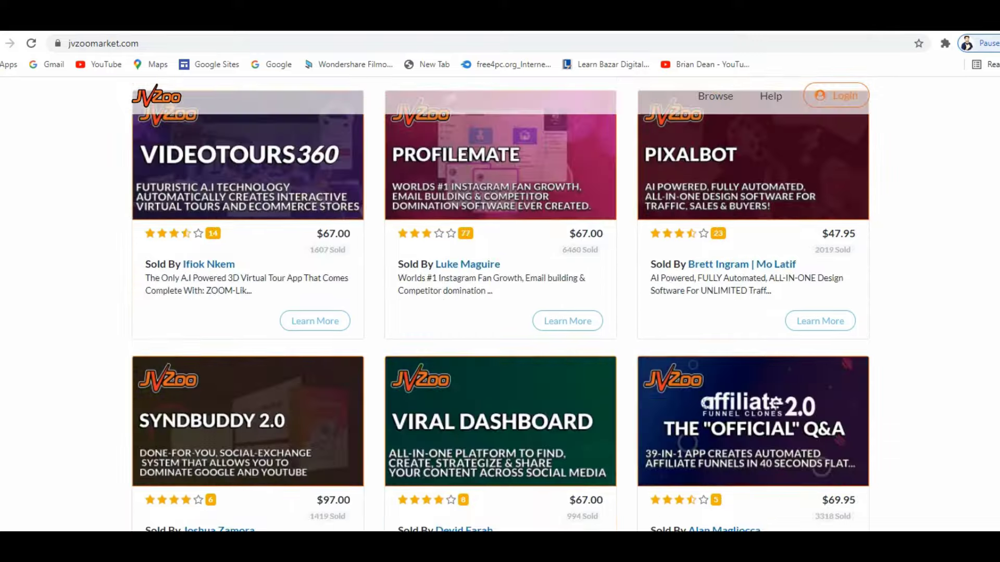
pyautogui.scroll(15, 499, 302)
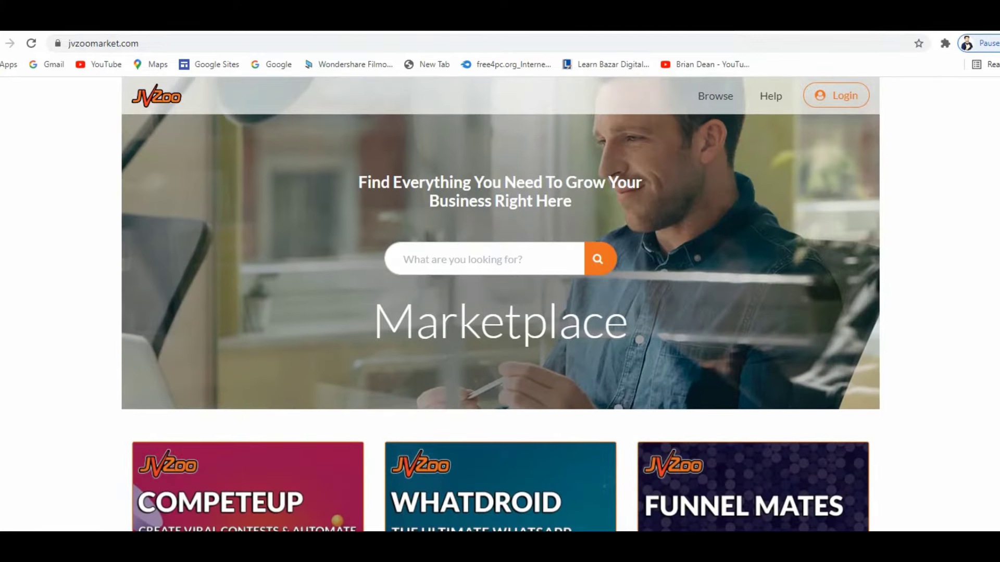
pyautogui.scroll(-5, 499, 302)
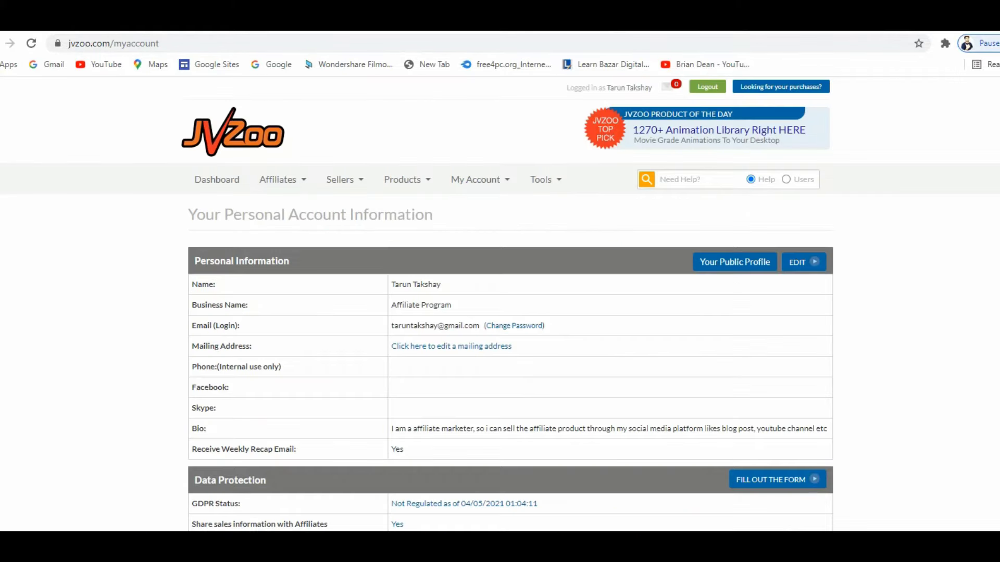
# Open the JVZoo Featured Products page
pyautogui.click(282, 180)
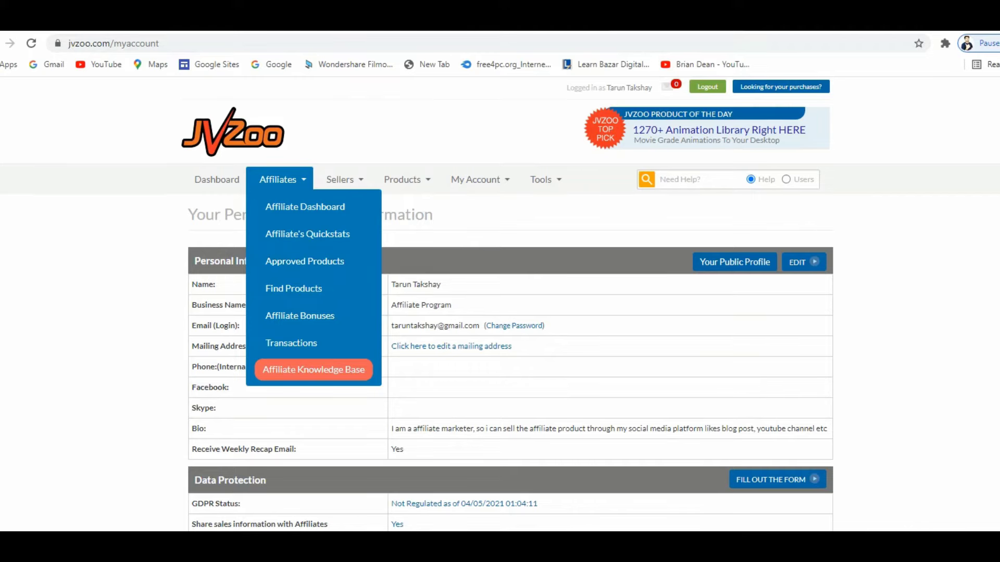
pyautogui.click(407, 180)
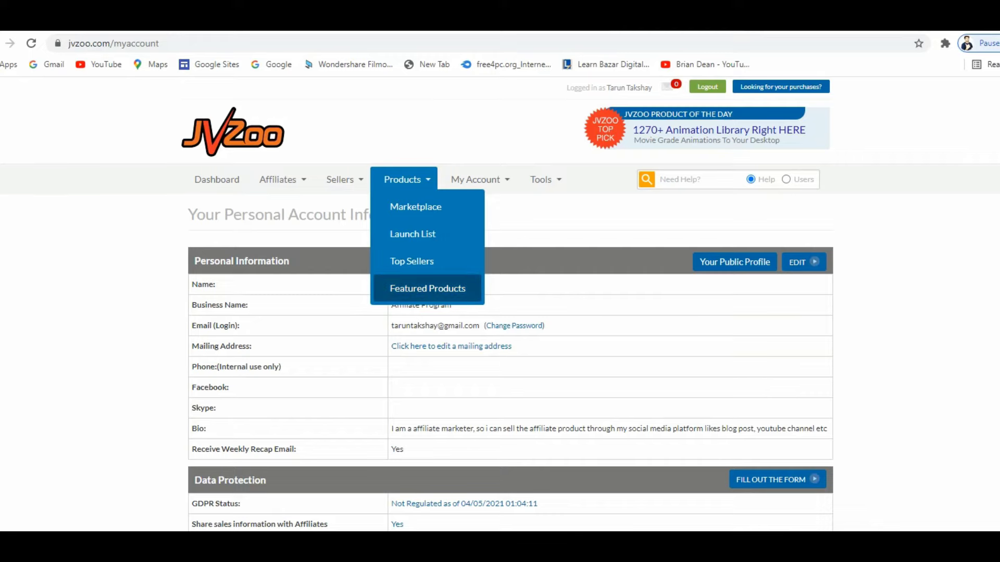
pyautogui.click(427, 288)
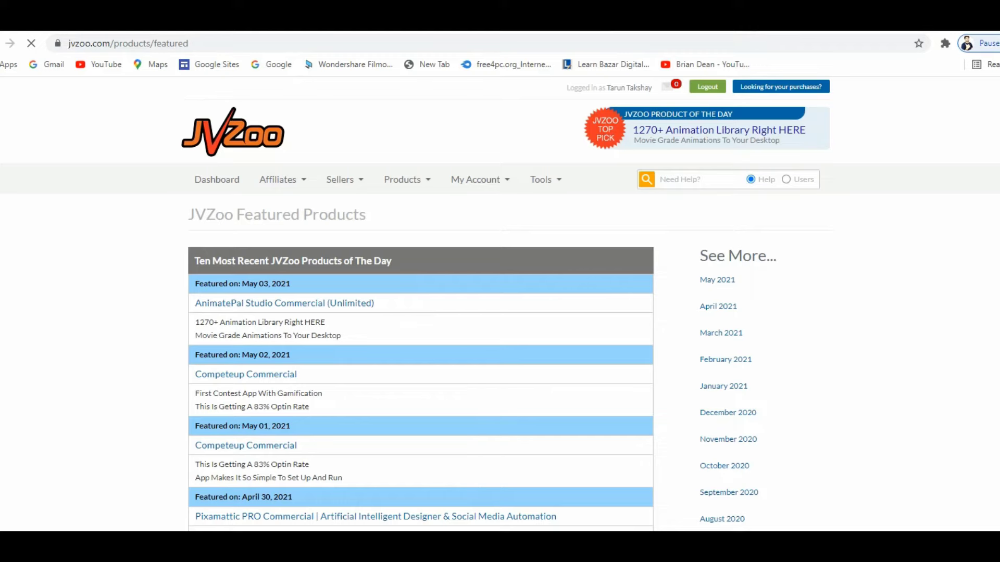
# Open the Sellers Dashboard and look over its contents
pyautogui.click(281, 179)
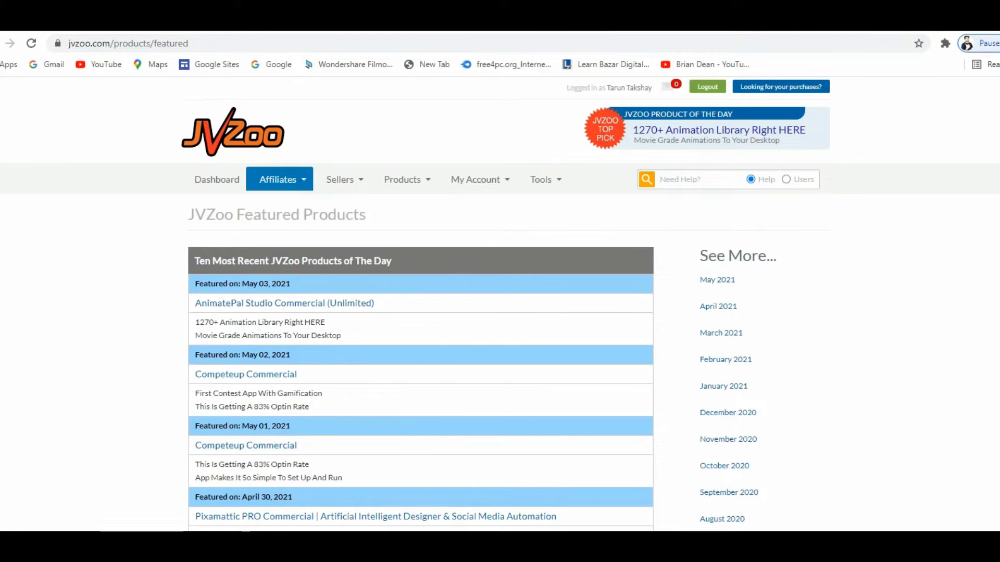
pyautogui.click(340, 180)
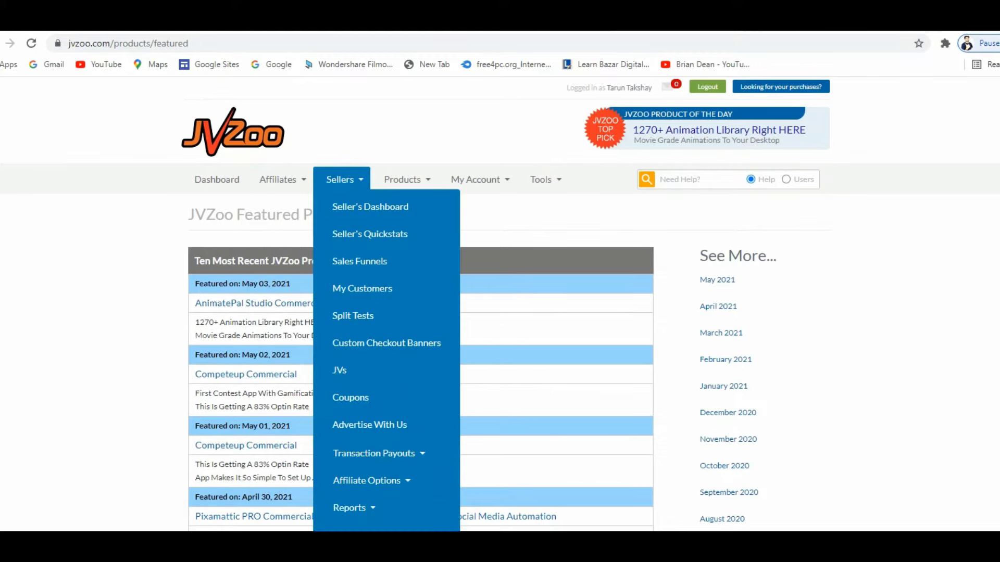
pyautogui.click(370, 207)
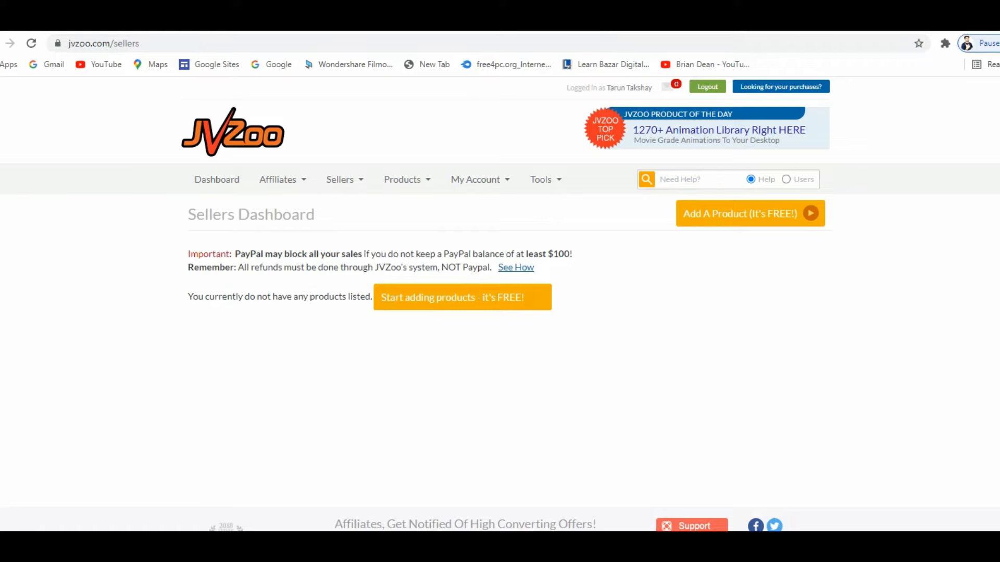
pyautogui.scroll(-1, 500, 305)
pyautogui.scroll(1, 499, 305)
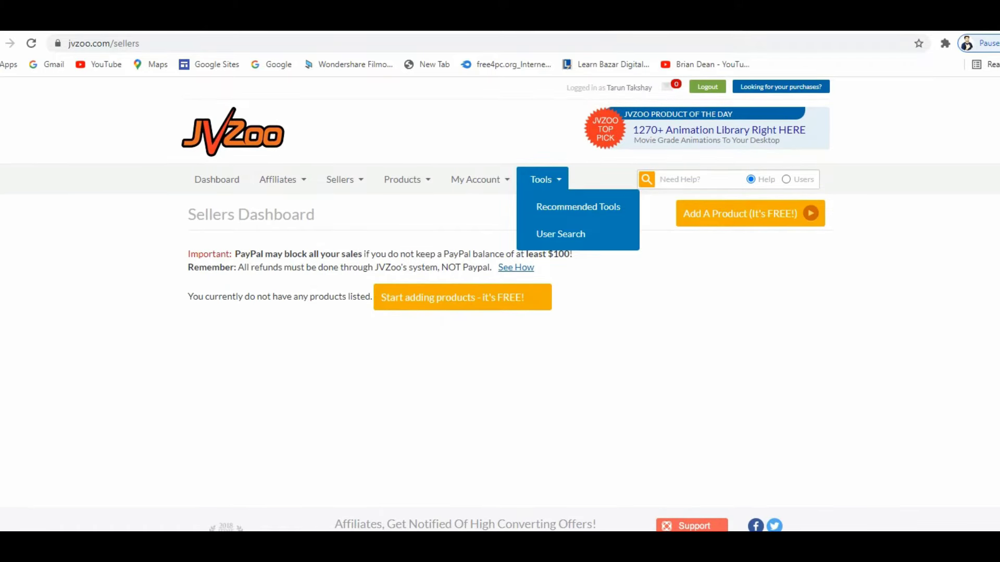
# Go back to Featured Products and review the ten most recent products of the day, ending back at the beginning of the list
pyautogui.moveTo(477, 179)
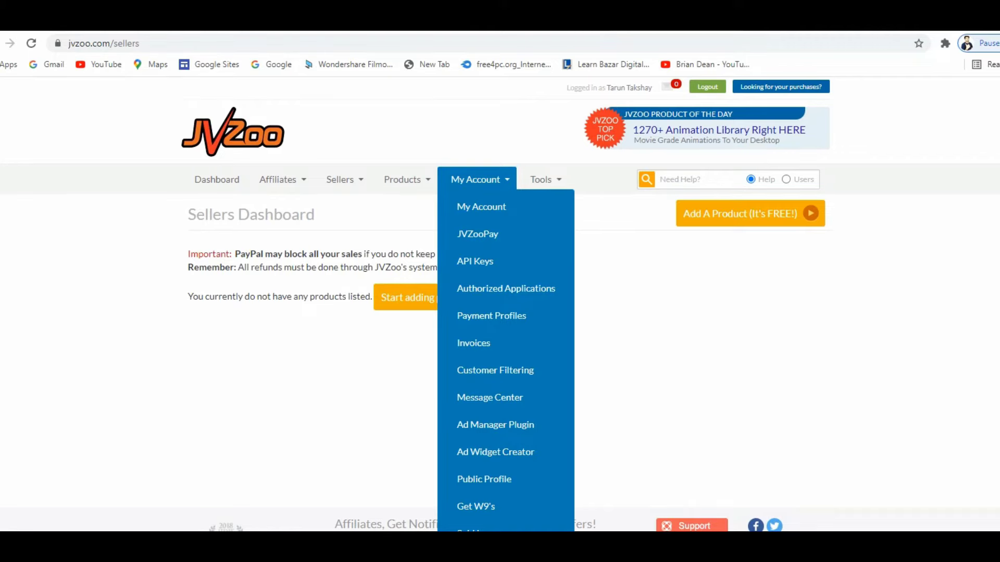
pyautogui.moveTo(403, 179)
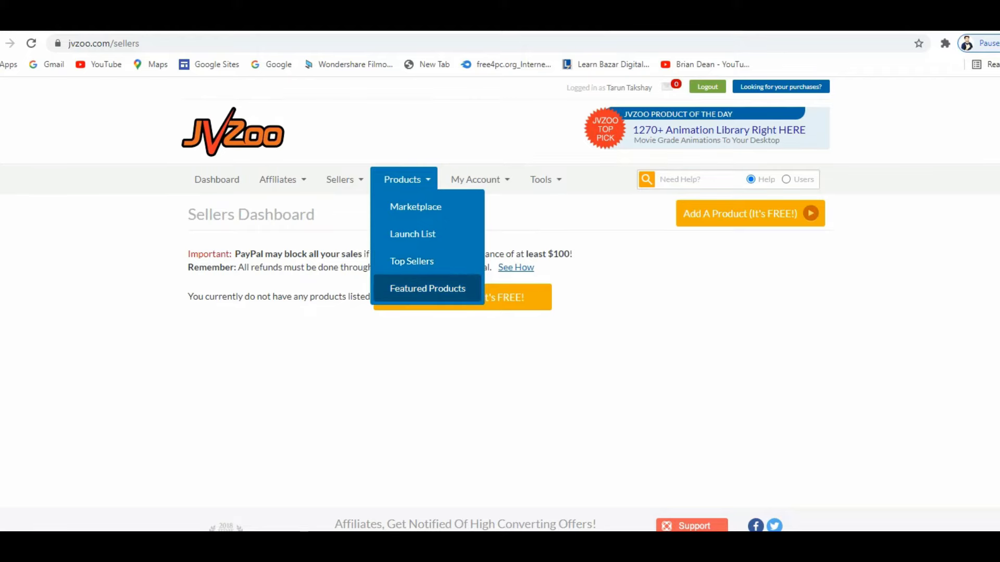
pyautogui.click(427, 288)
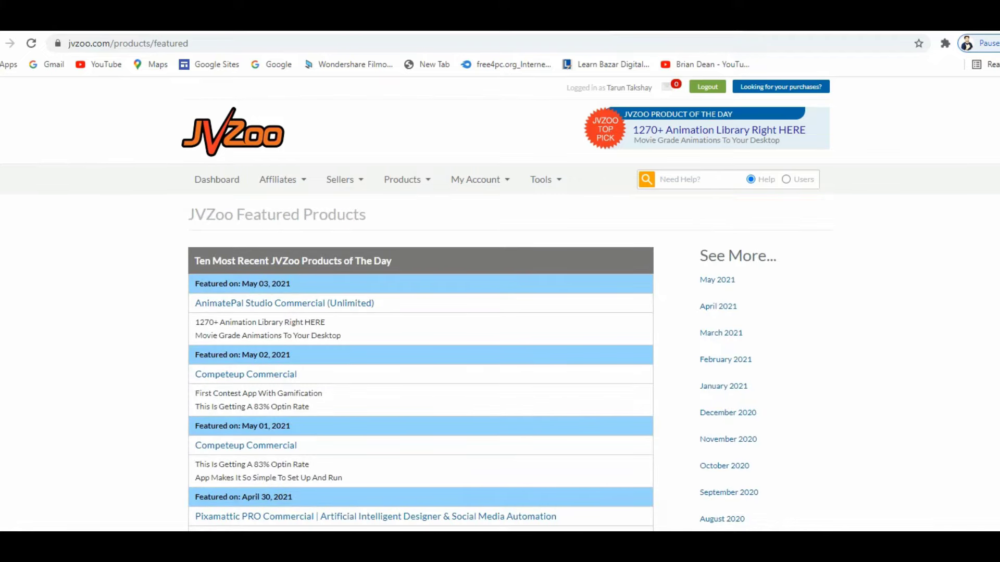
pyautogui.scroll(-8, 499, 302)
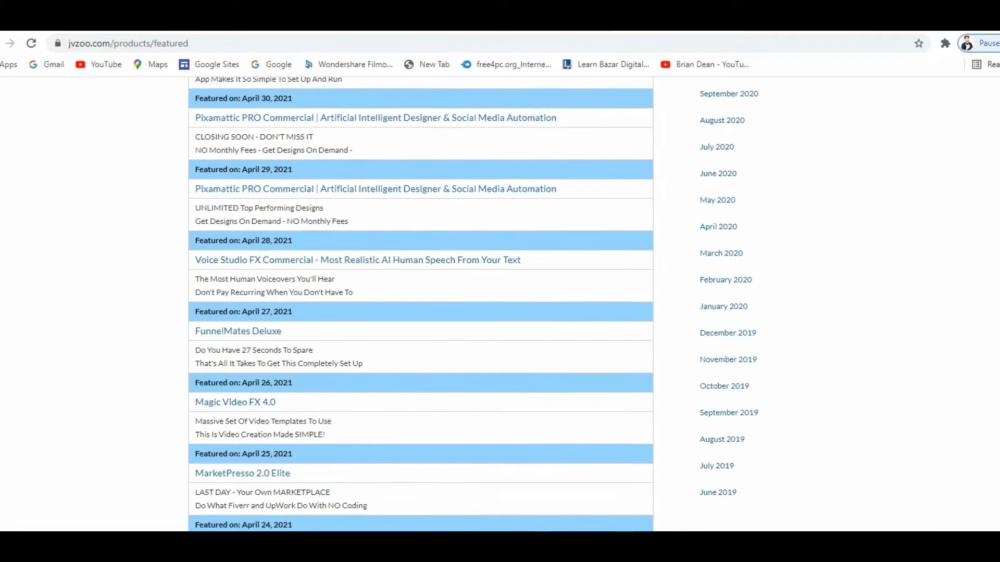
pyautogui.scroll(-3, 421, 302)
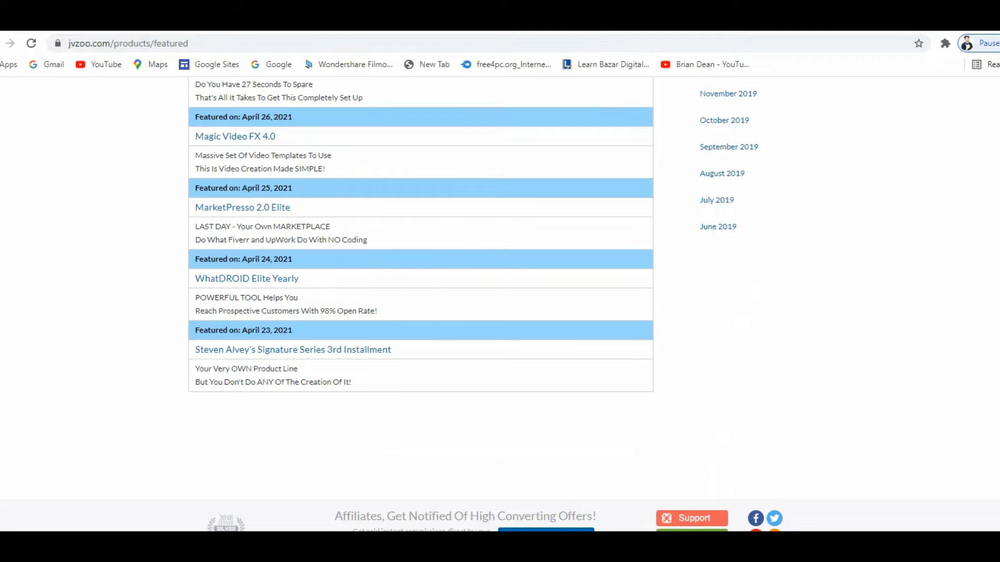
pyautogui.scroll(11, 499, 302)
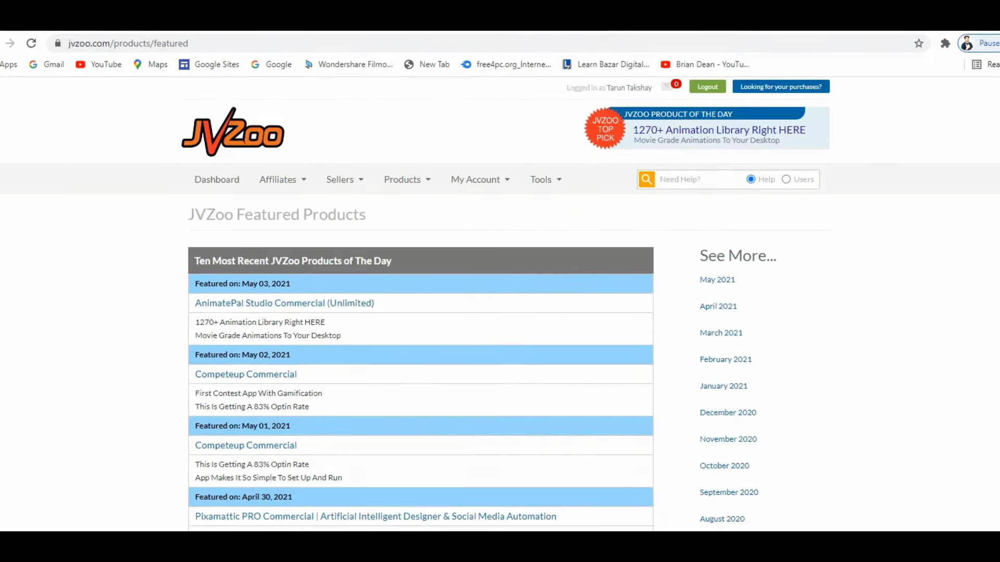
pyautogui.click(479, 179)
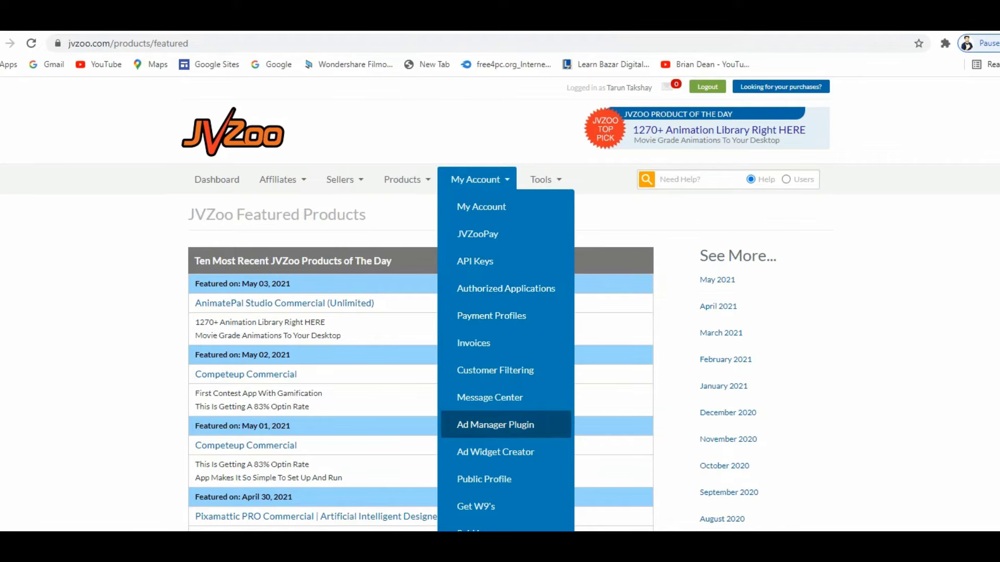
pyautogui.scroll(-1, 505, 479)
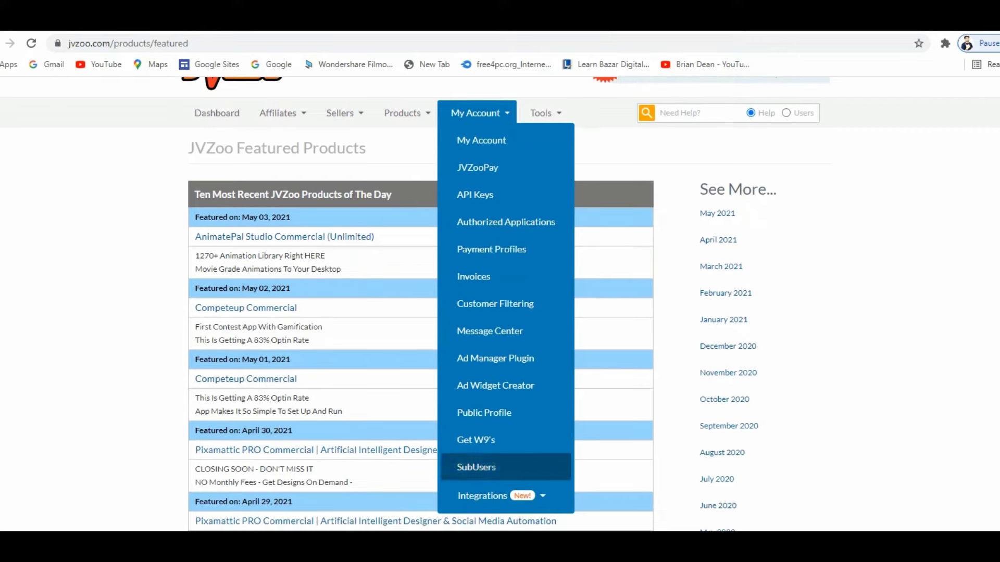
pyautogui.scroll(1, 505, 412)
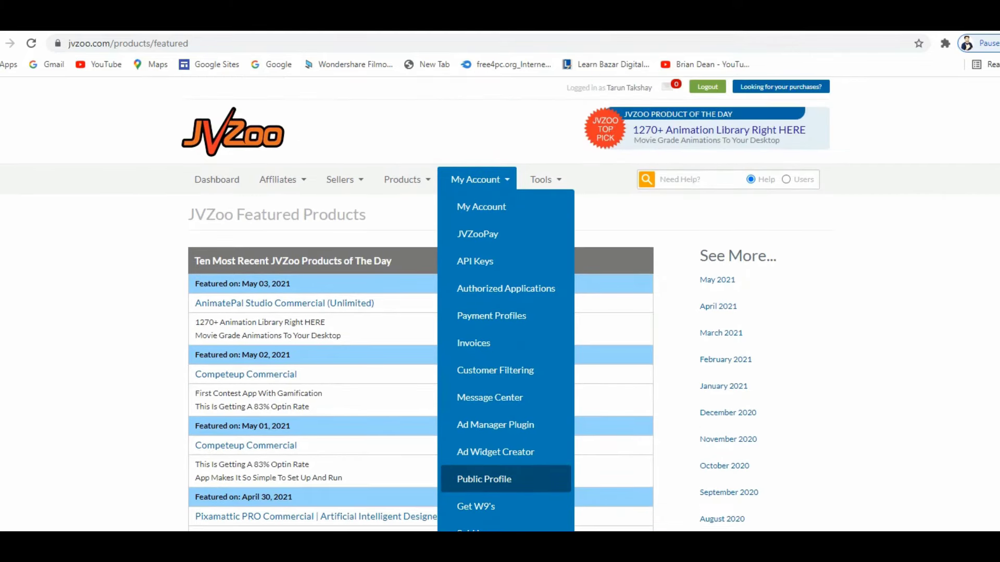
# Open the JVZoo Launch List and review the products on its first page, ending back at the beginning of the list
pyautogui.moveTo(404, 180)
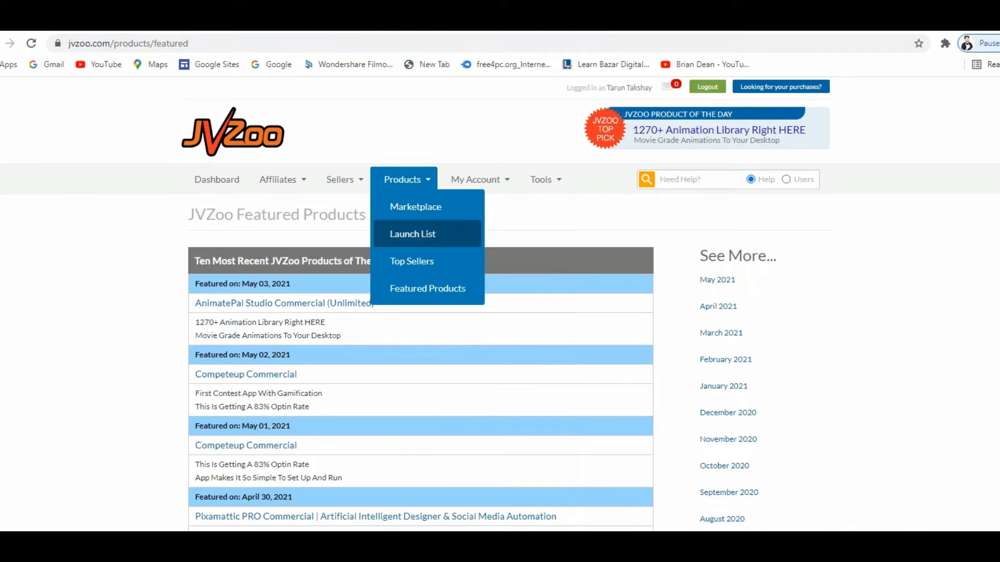
pyautogui.click(412, 234)
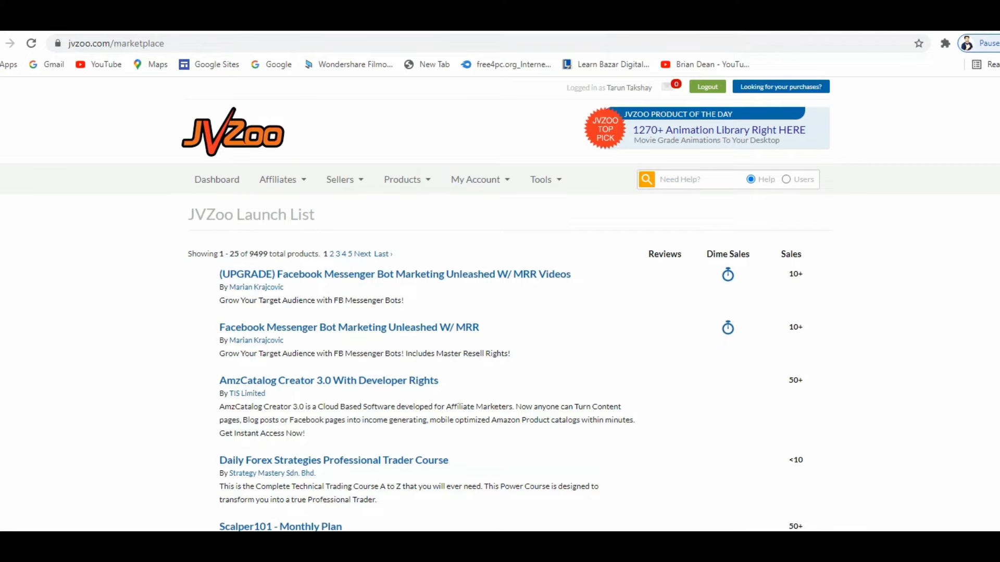
pyautogui.scroll(-4, 499, 305)
pyautogui.scroll(3, 500, 304)
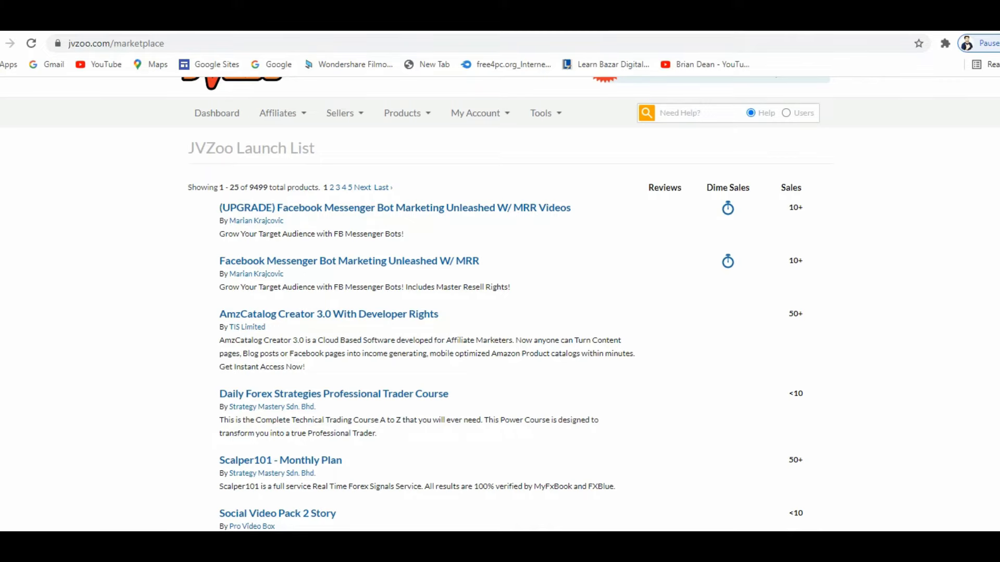
pyautogui.scroll(-6, 281, 341)
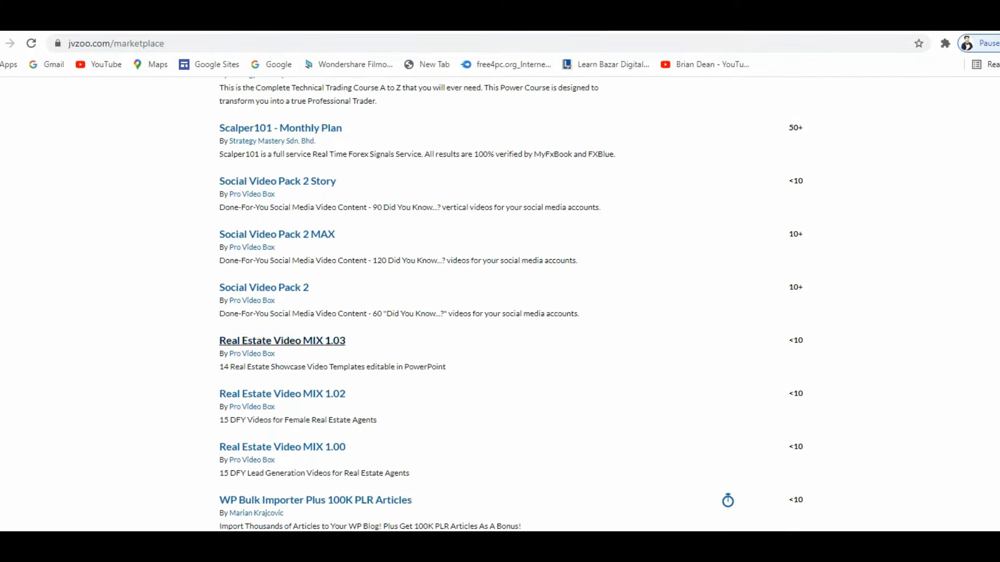
pyautogui.scroll(8, 499, 304)
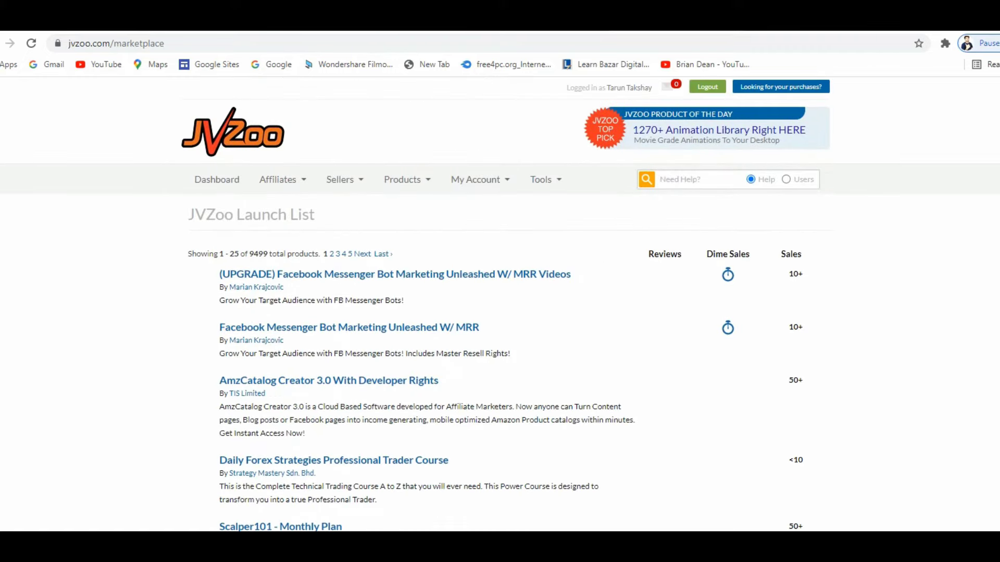
# Open the JVZoo Marketplace again from the Launch List
pyautogui.click(406, 179)
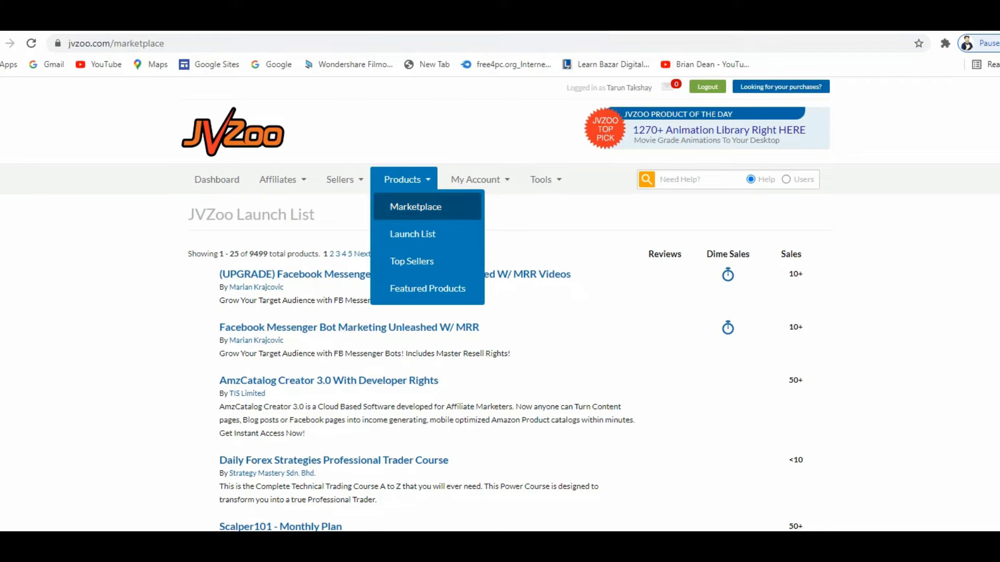
pyautogui.click(415, 206)
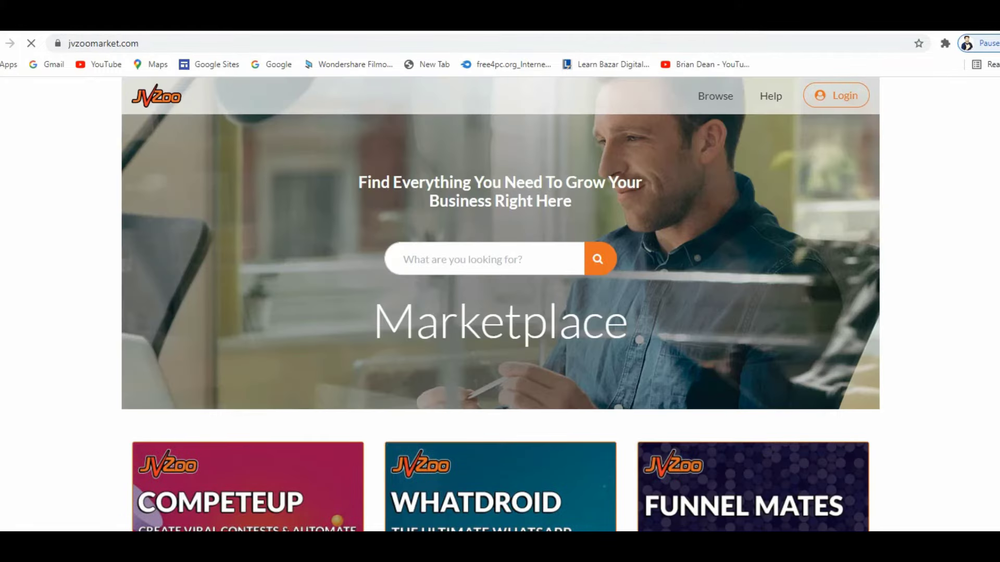
# Look through the Marketplace's featured products down to the end of the list, ending back at the row with MailZapp
pyautogui.scroll(-5, 499, 260)
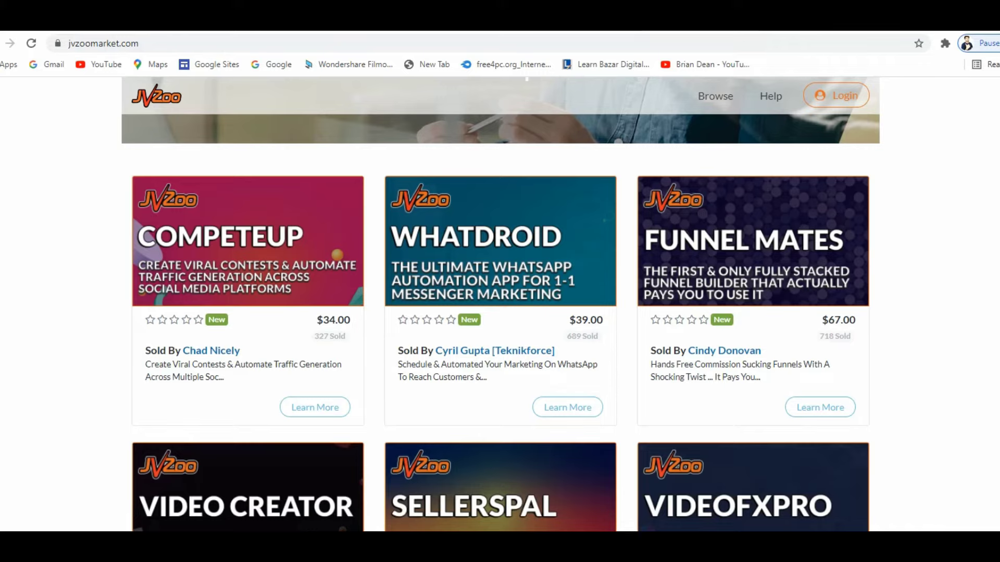
pyautogui.scroll(-6, 500, 304)
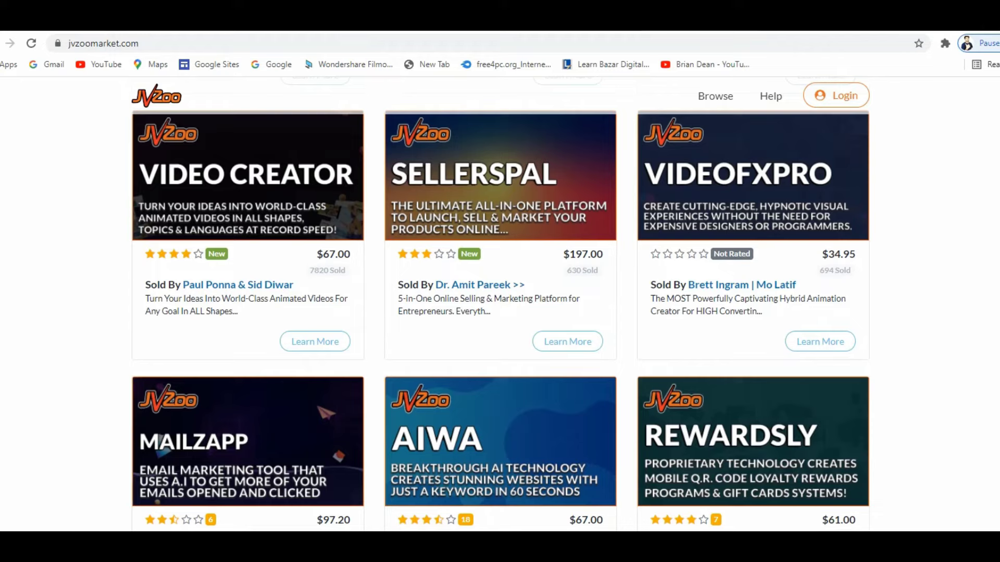
pyautogui.scroll(-4, 500, 305)
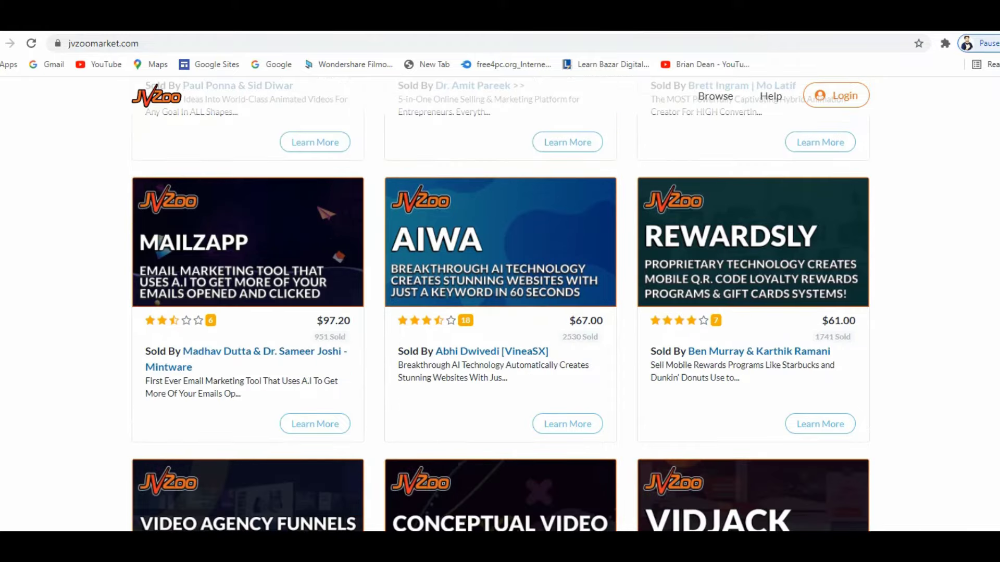
pyautogui.scroll(3, 500, 304)
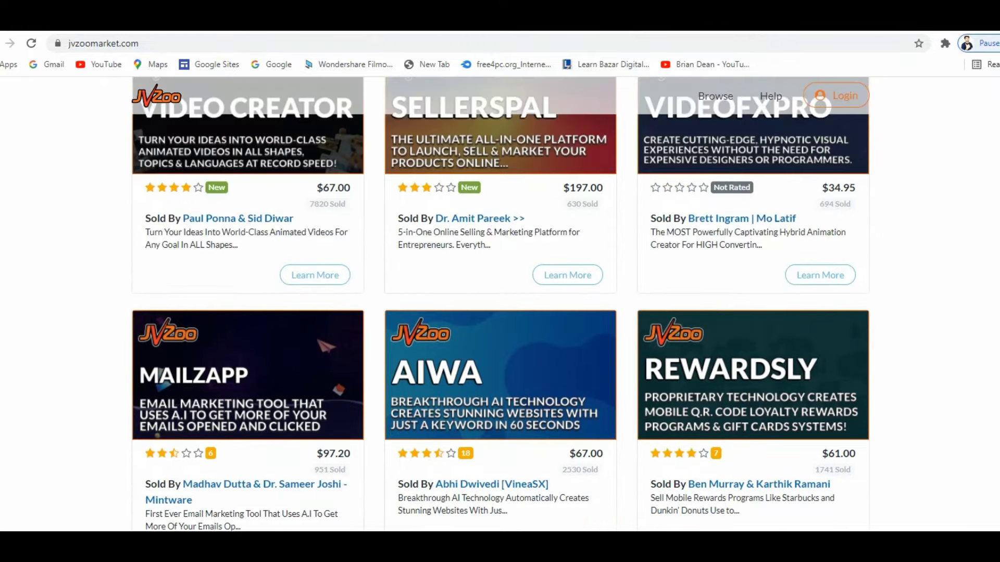
pyautogui.scroll(-8, 500, 305)
pyautogui.scroll(-1, 500, 304)
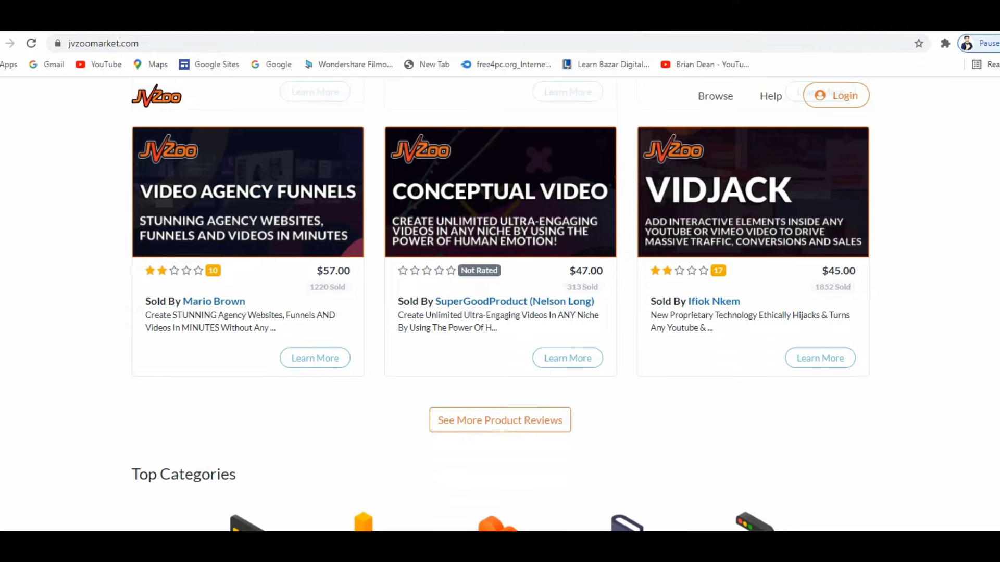
pyautogui.scroll(5, 500, 305)
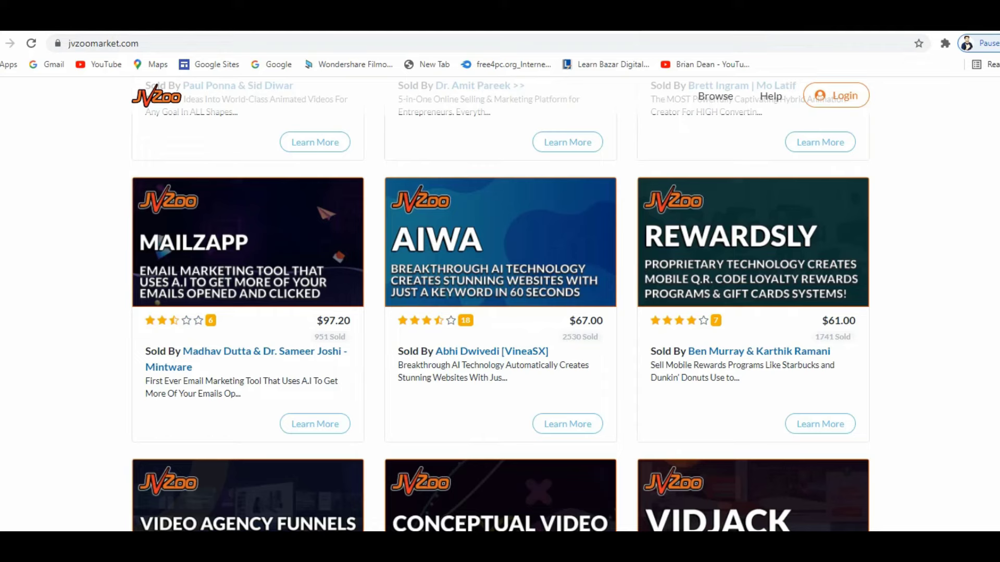
# Open the listing of MailZapp's seller, open the product's full review and read down to its video
pyautogui.click(264, 351)
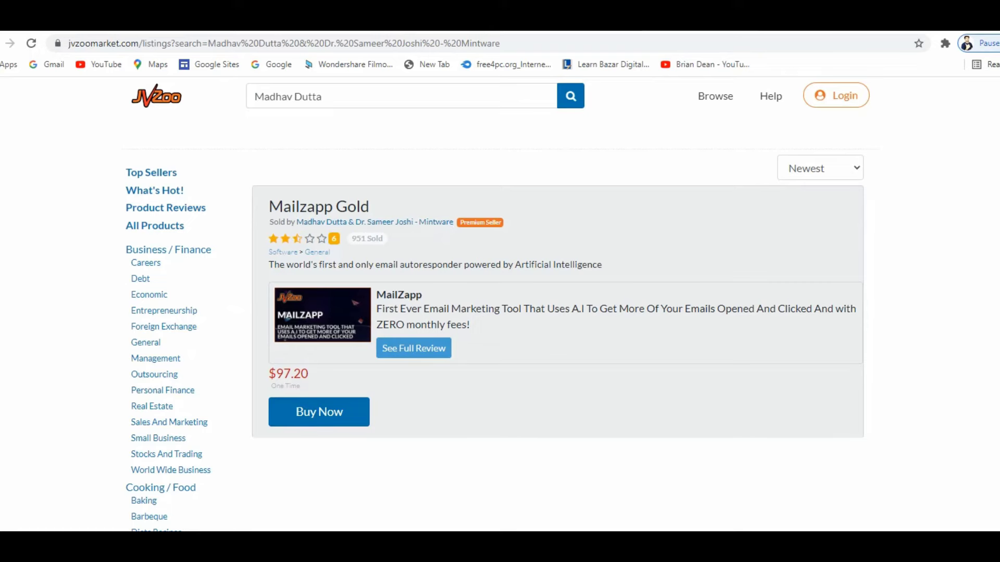
pyautogui.click(413, 349)
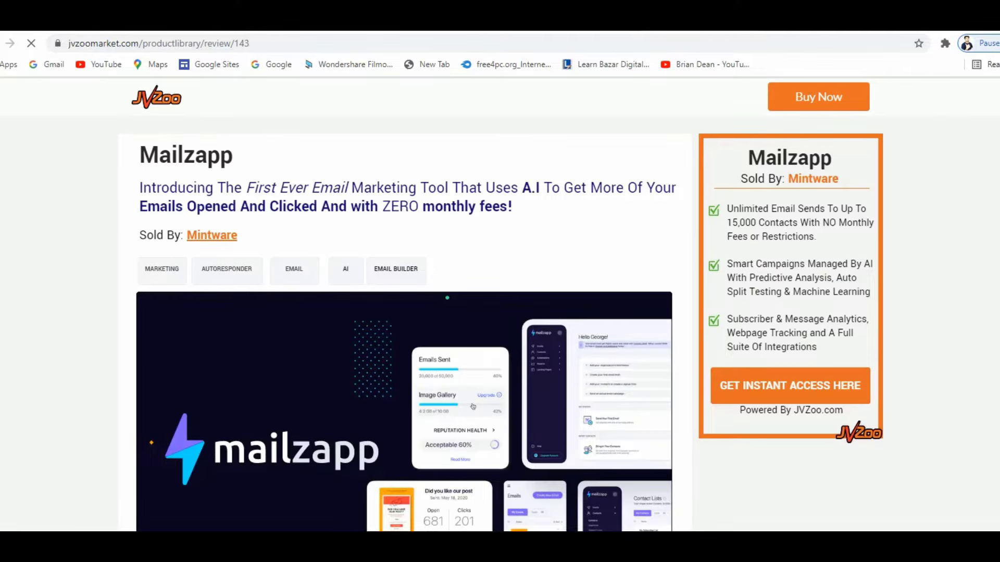
pyautogui.scroll(-10, 472, 406)
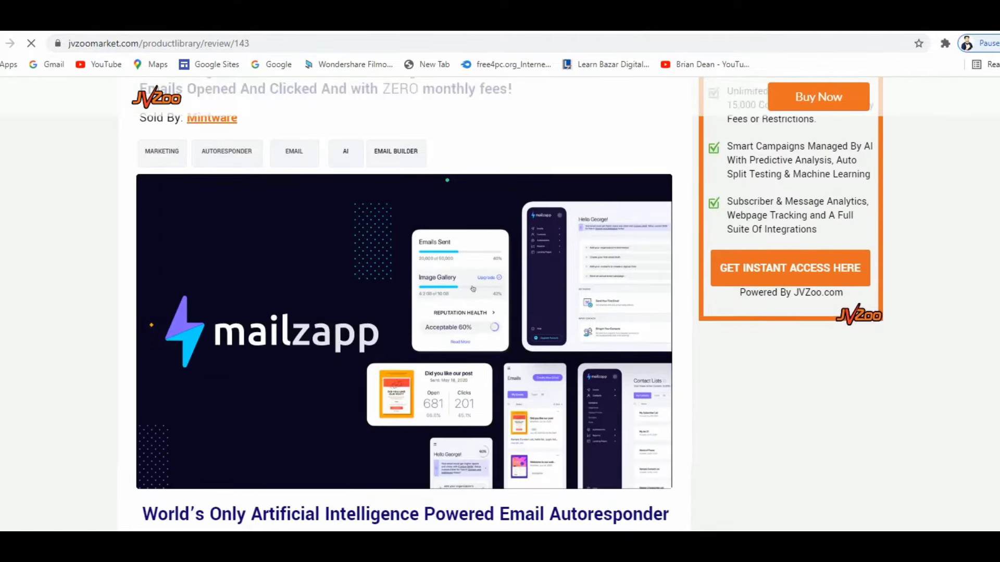
pyautogui.scroll(-5, 403, 305)
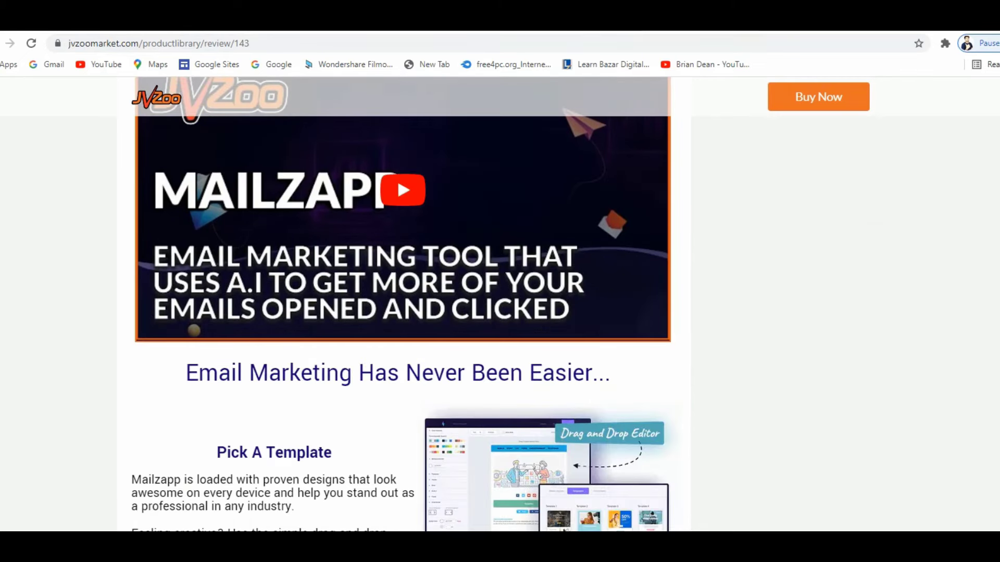
# Play the first seconds of the MailZapp review video, pause it and return to the beginning of the review
pyautogui.click(396, 176)
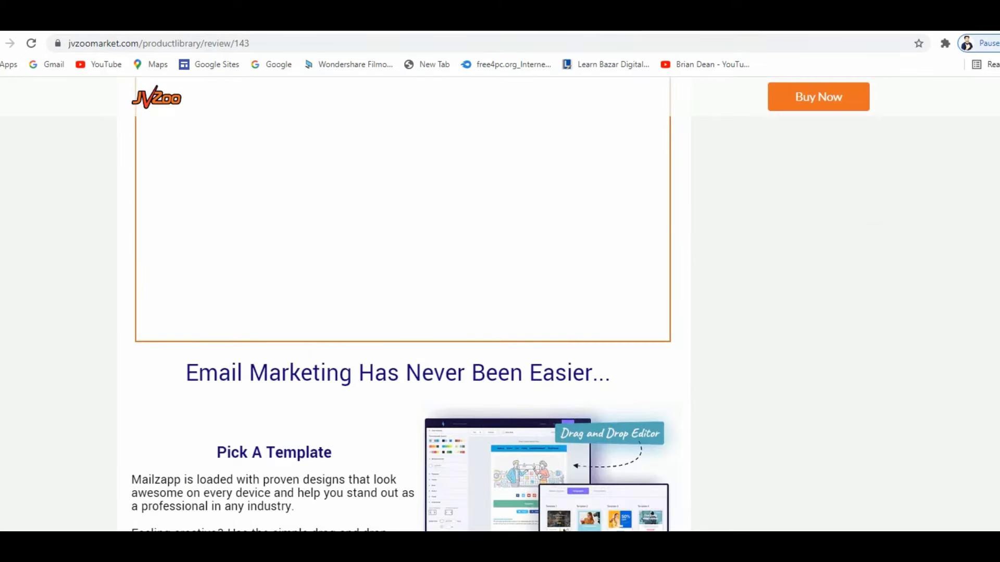
pyautogui.scroll(1, 403, 260)
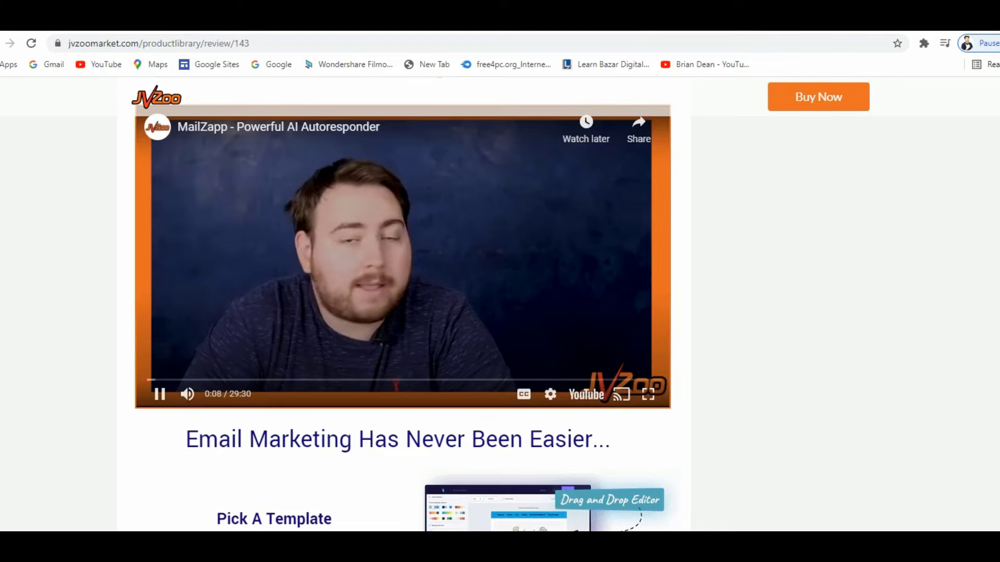
pyautogui.click(159, 394)
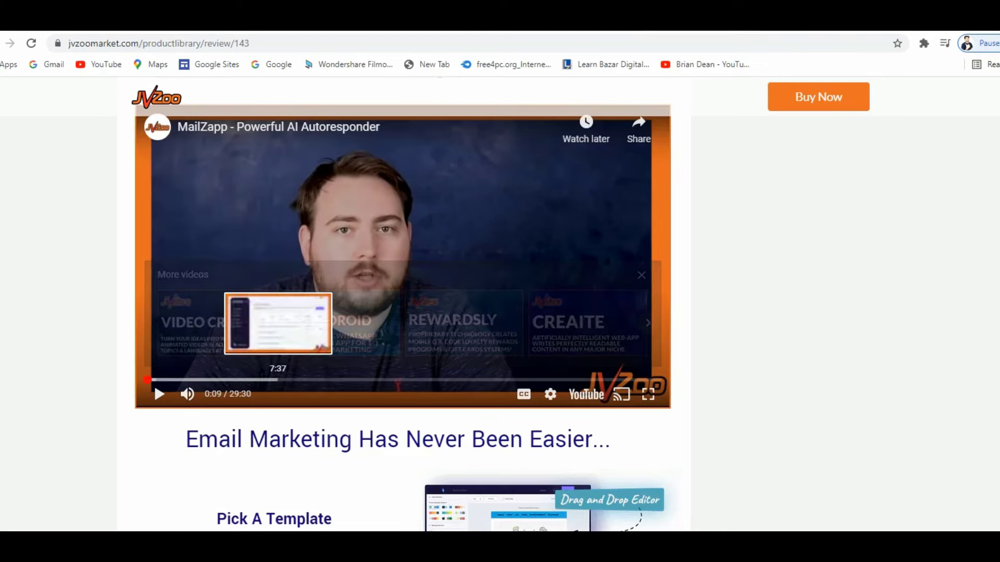
pyautogui.scroll(6, 281, 323)
pyautogui.scroll(7, 473, 407)
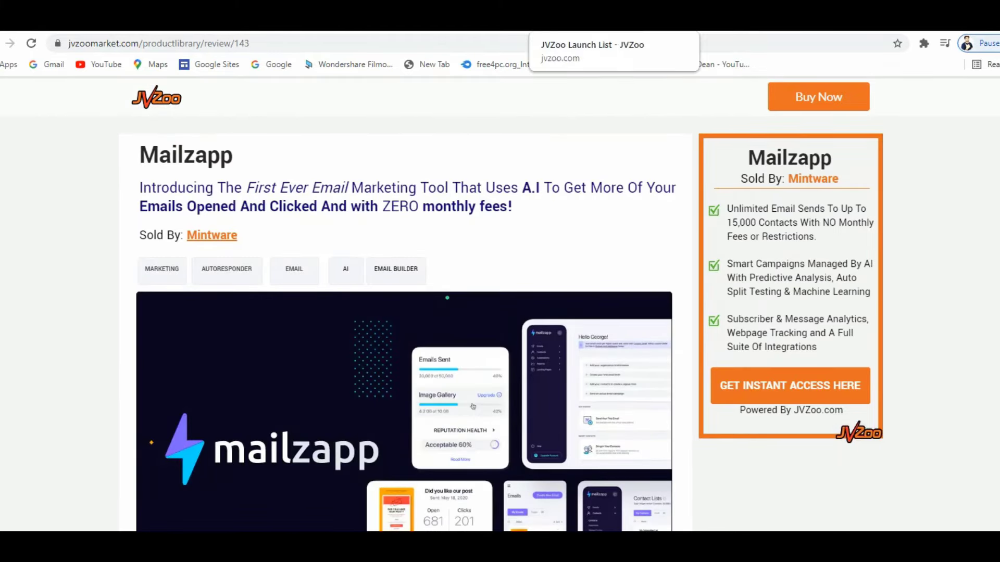
# Switch to the already open JVZoo Launch List, then return to the Mailzapp review
pyautogui.click(588, 21)
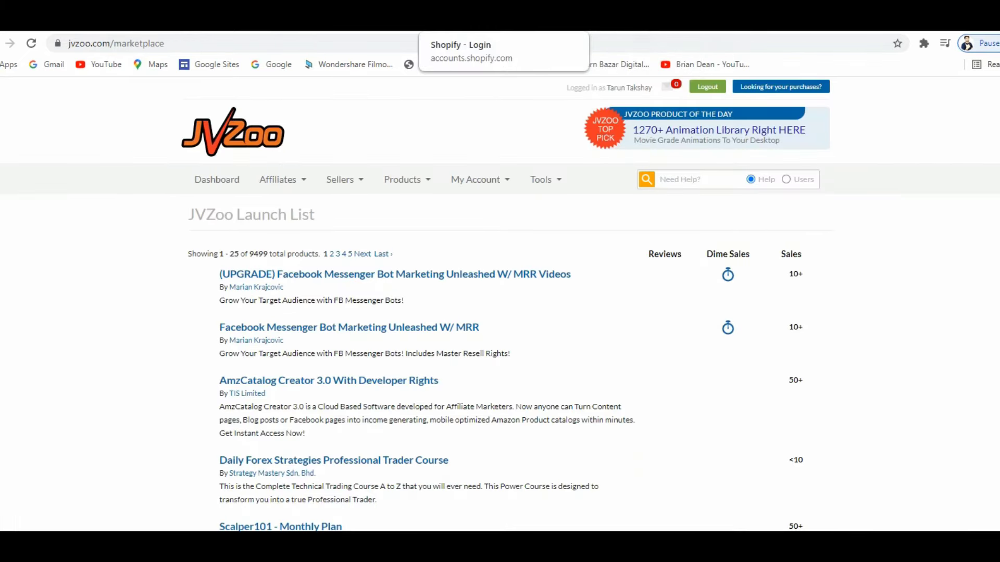
pyautogui.click(482, 20)
pyautogui.click(589, 20)
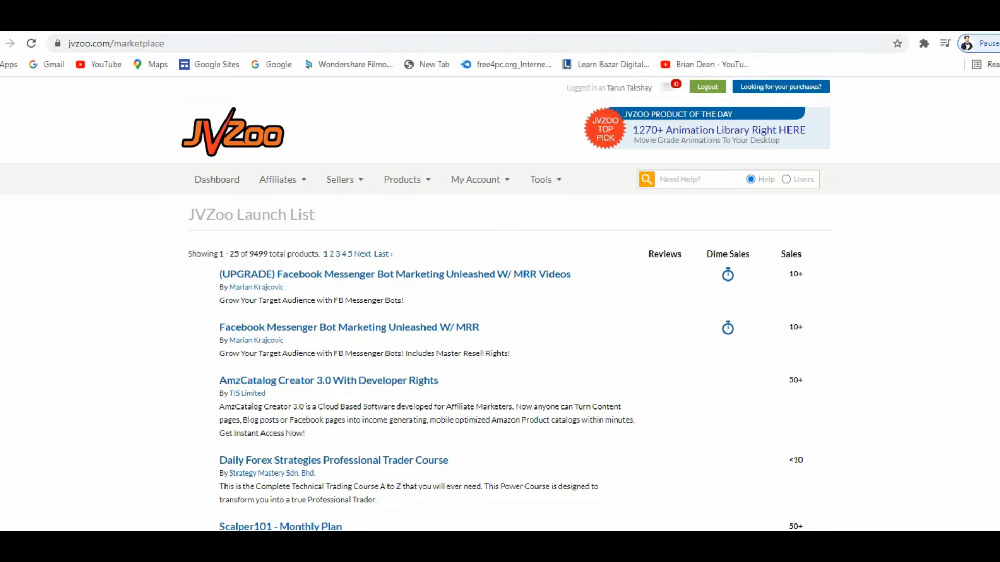
pyautogui.click(281, 179)
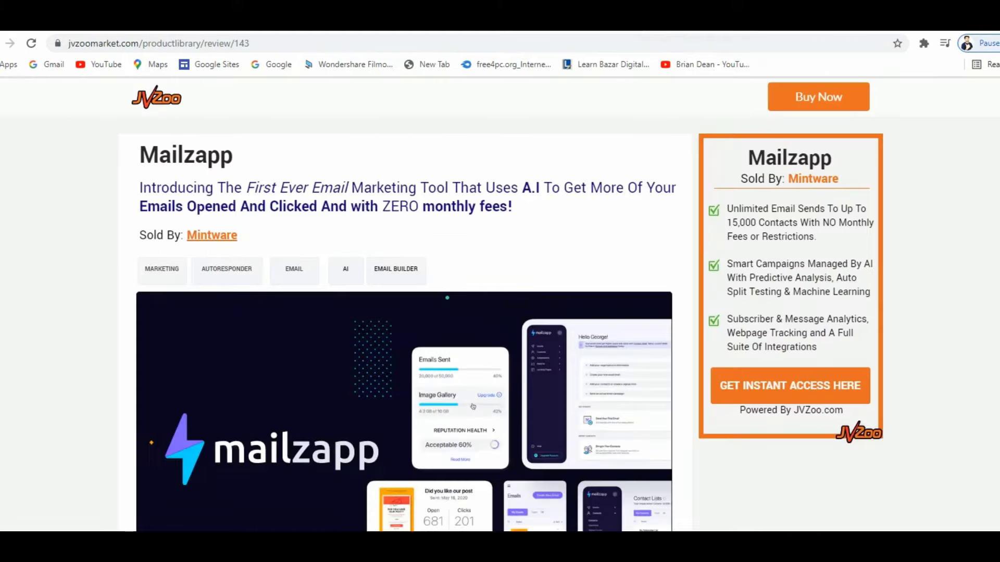
# Skim the Mailzapp review once more and go back to the seller's Mailzapp Gold listing
pyautogui.scroll(-12, 473, 406)
pyautogui.scroll(12, 472, 406)
pyautogui.hotkey('alt', 'Left')
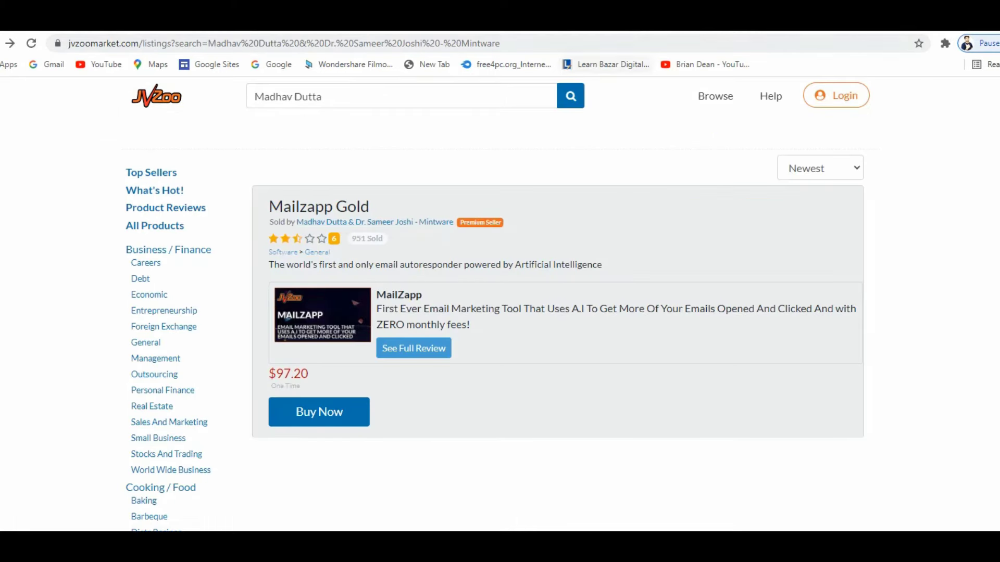
# Return to the Launch List, open the affiliate Find Products page and look over the product table, ending back at its search filters
pyautogui.hotkey('alt', 'Left')
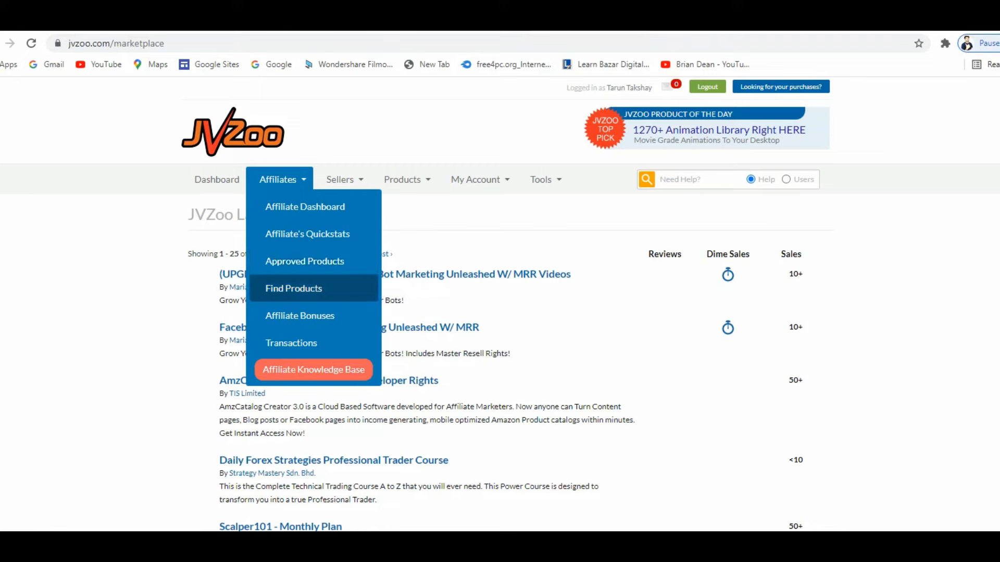
pyautogui.click(294, 288)
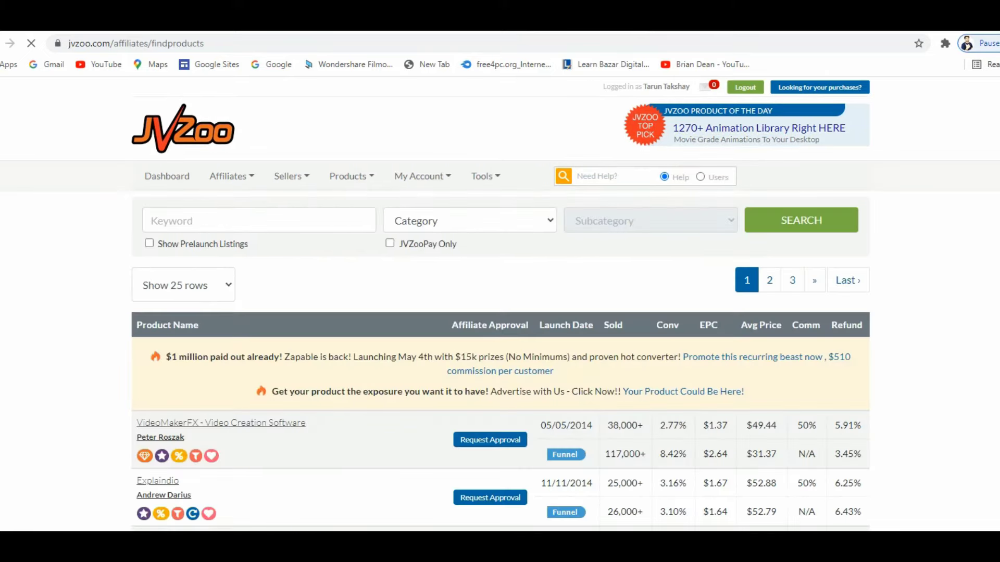
pyautogui.scroll(-4, 499, 302)
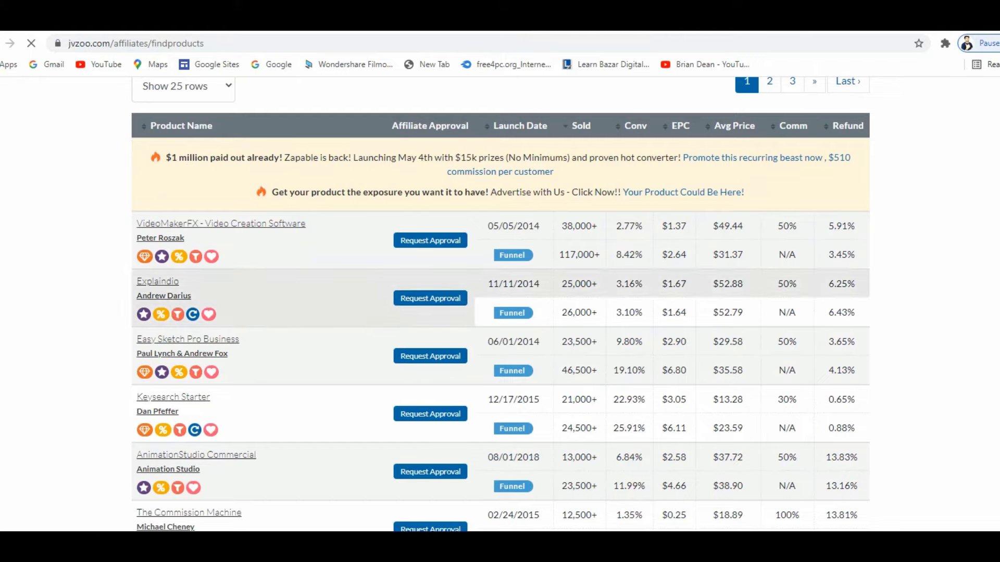
pyautogui.scroll(-3, 499, 302)
pyautogui.scroll(5, 500, 302)
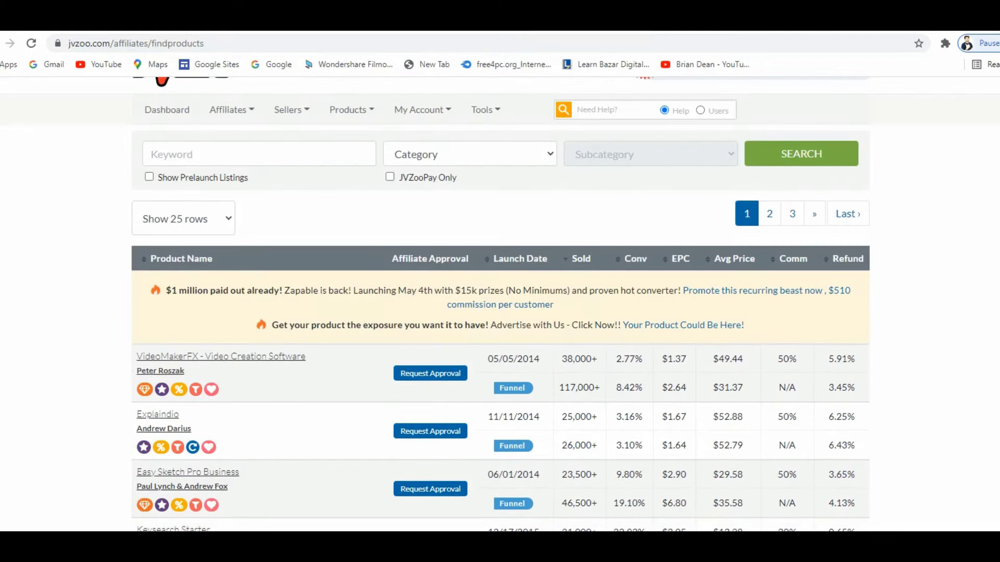
pyautogui.scroll(-4, 500, 302)
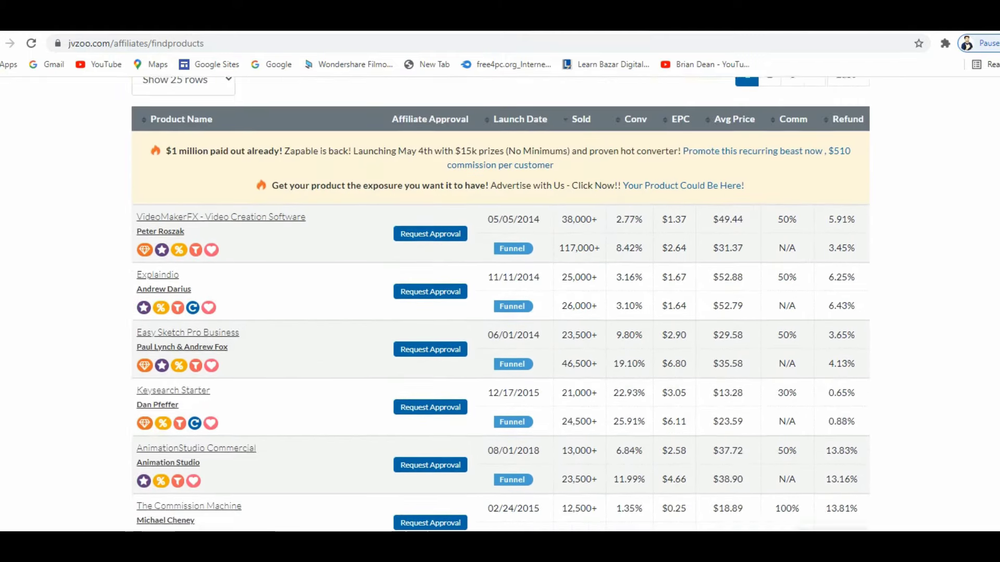
pyautogui.scroll(5, 499, 302)
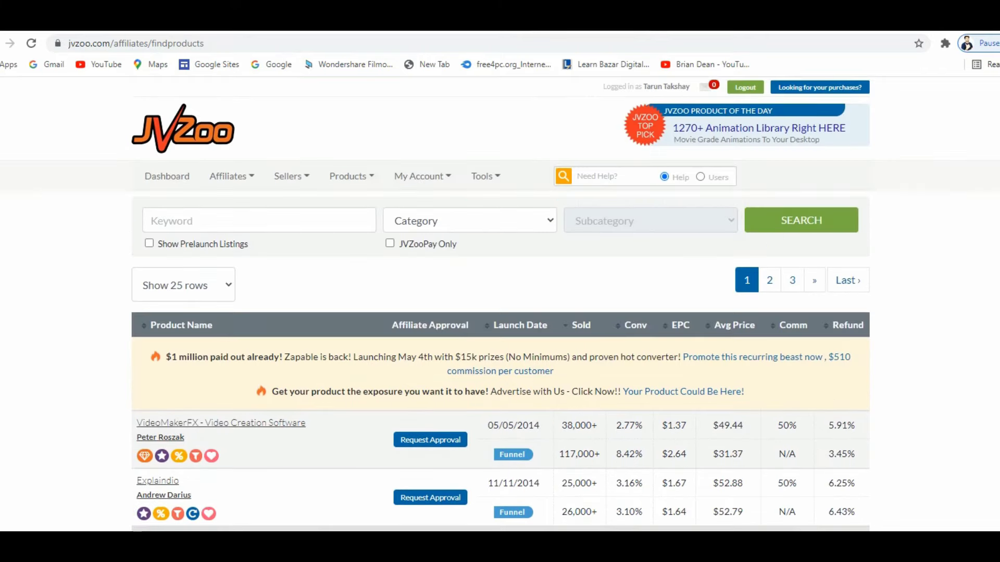
# Search the affiliate products in the Software category without a keyword
pyautogui.click(259, 221)
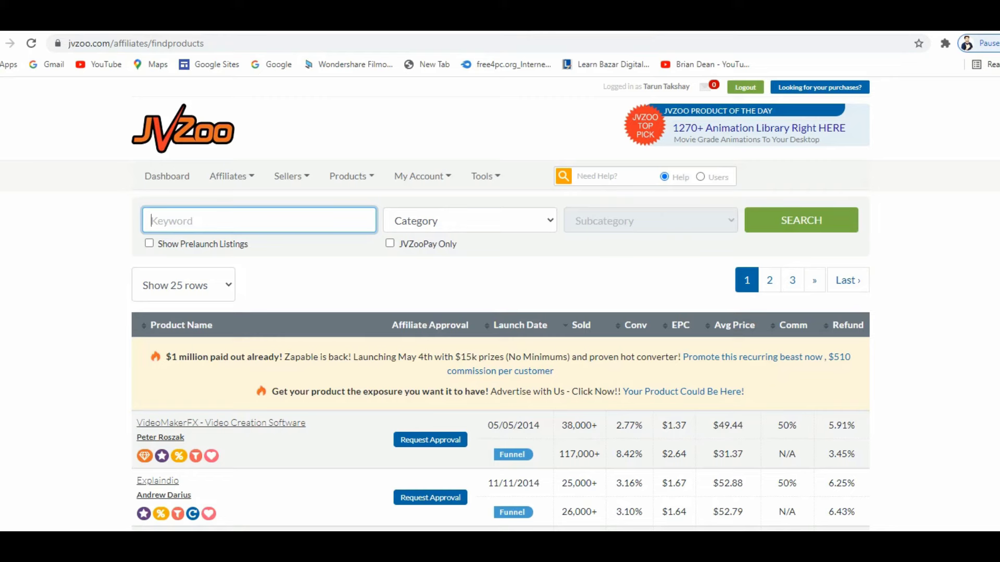
pyautogui.click(469, 221)
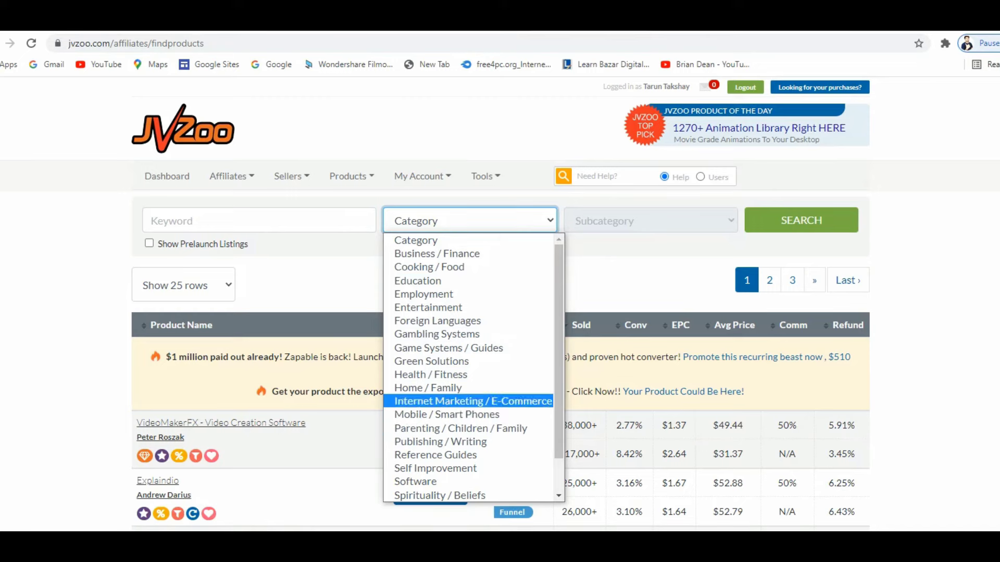
pyautogui.click(415, 481)
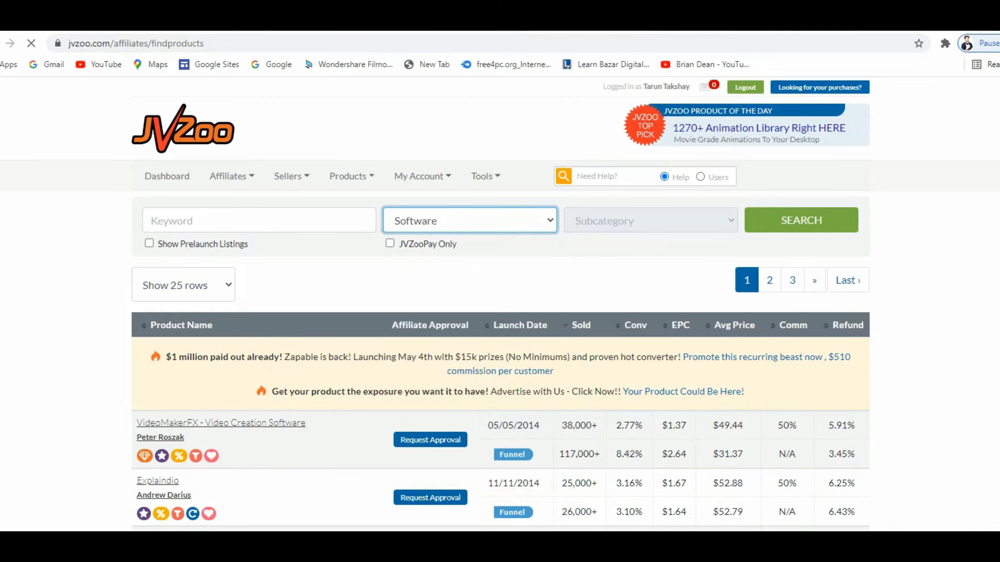
pyautogui.press('Tab')
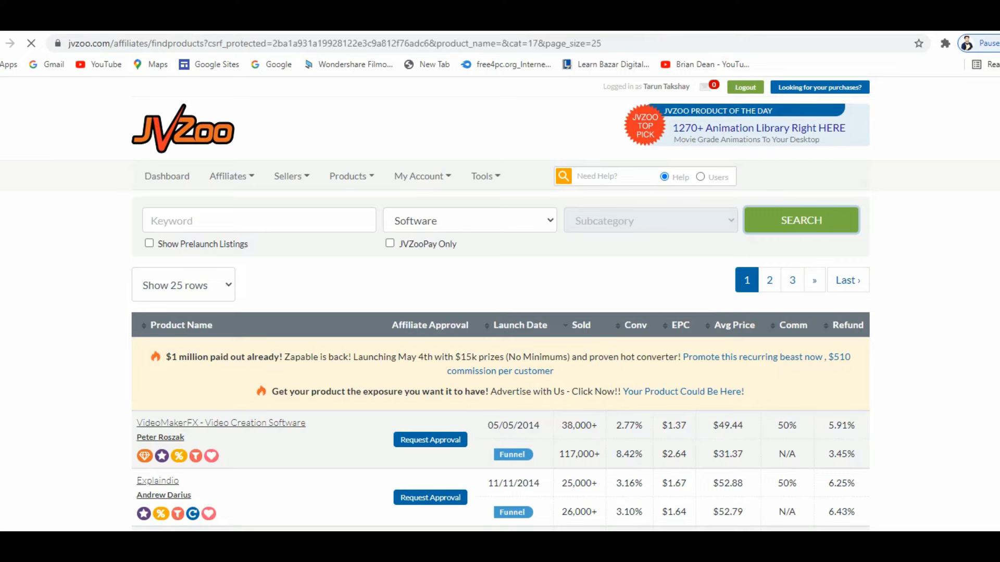
# Show 100 rows per page and look through the Software products, ending back near the beginning of the table
pyautogui.click(183, 285)
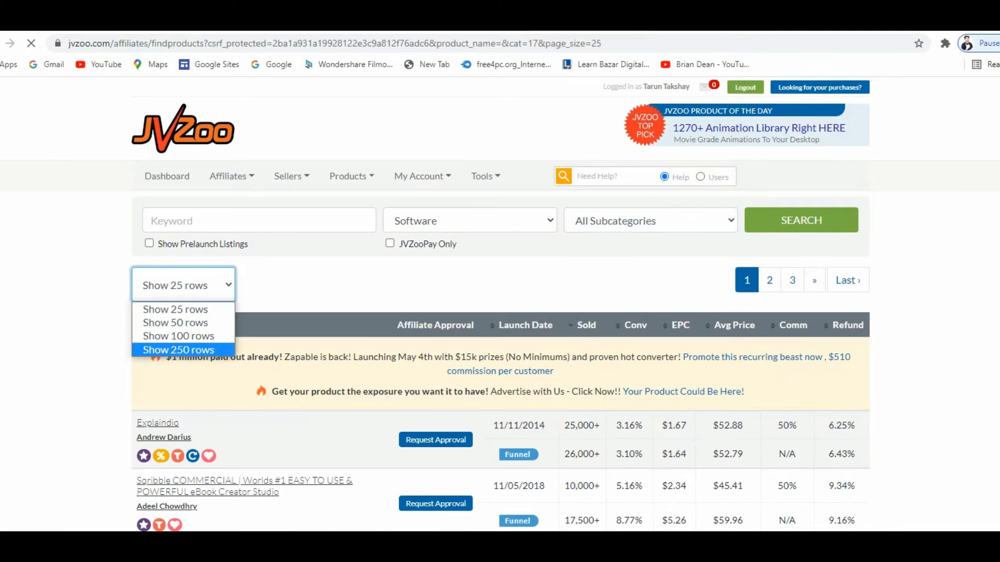
pyautogui.click(178, 336)
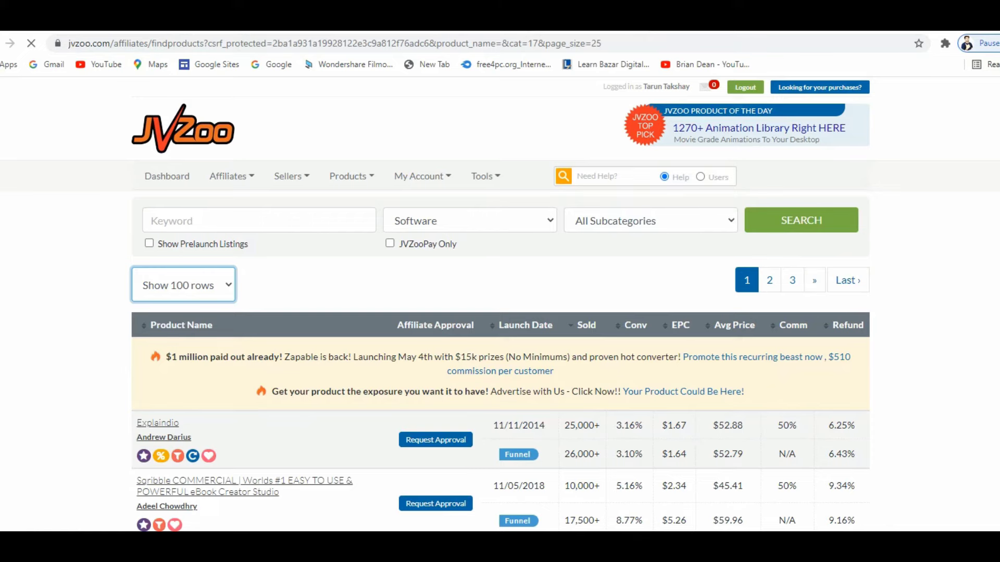
pyautogui.scroll(-7, 500, 302)
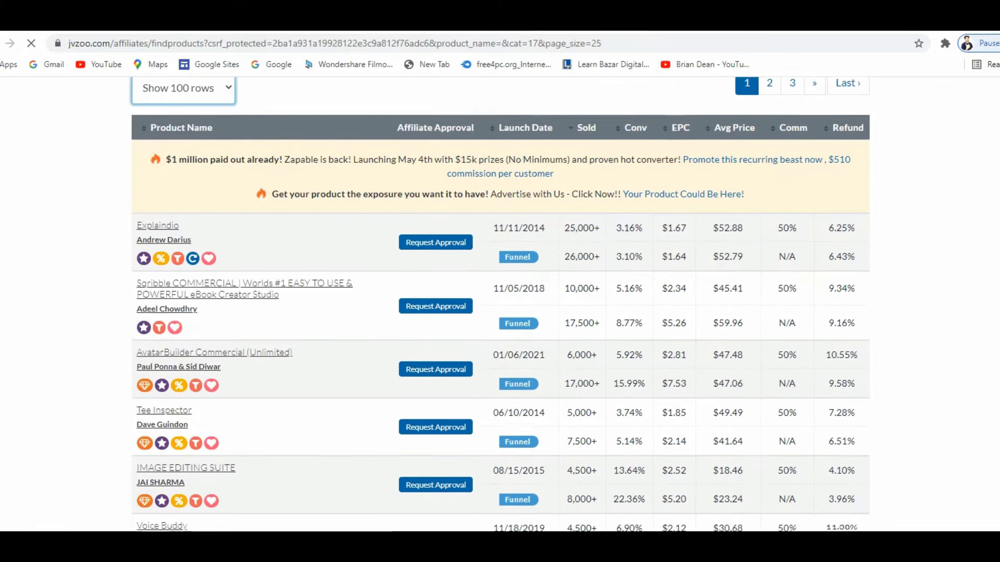
pyautogui.scroll(-4, 500, 302)
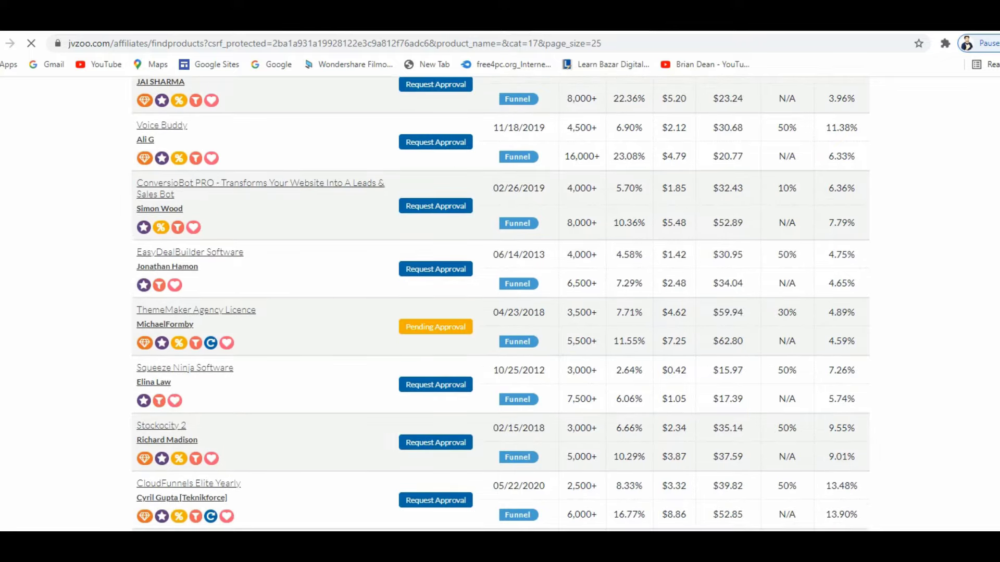
pyautogui.scroll(8, 500, 302)
pyautogui.scroll(1, 500, 302)
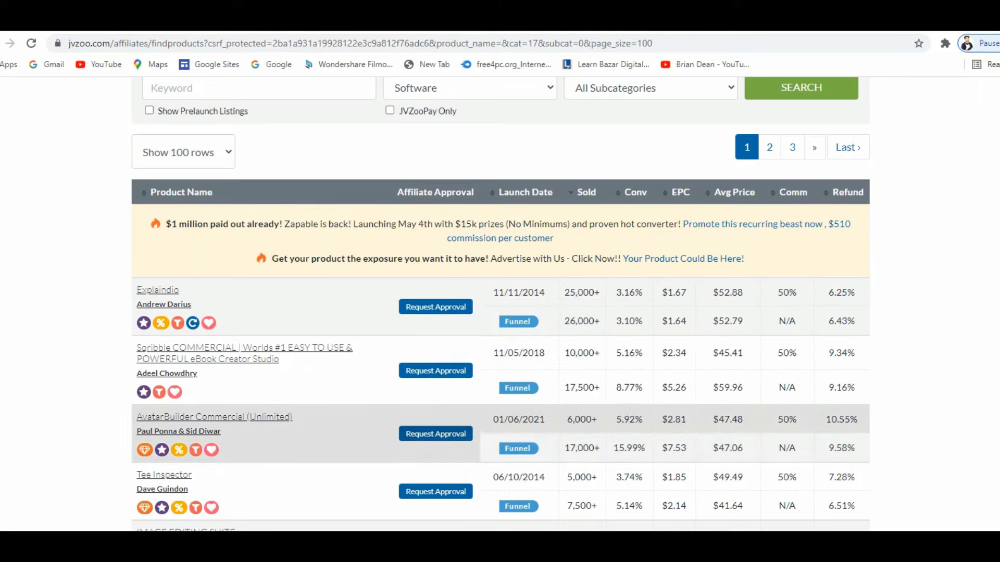
# Open the affiliate approval request form for AvatarBuilder Commercial (Unlimited)
pyautogui.click(435, 433)
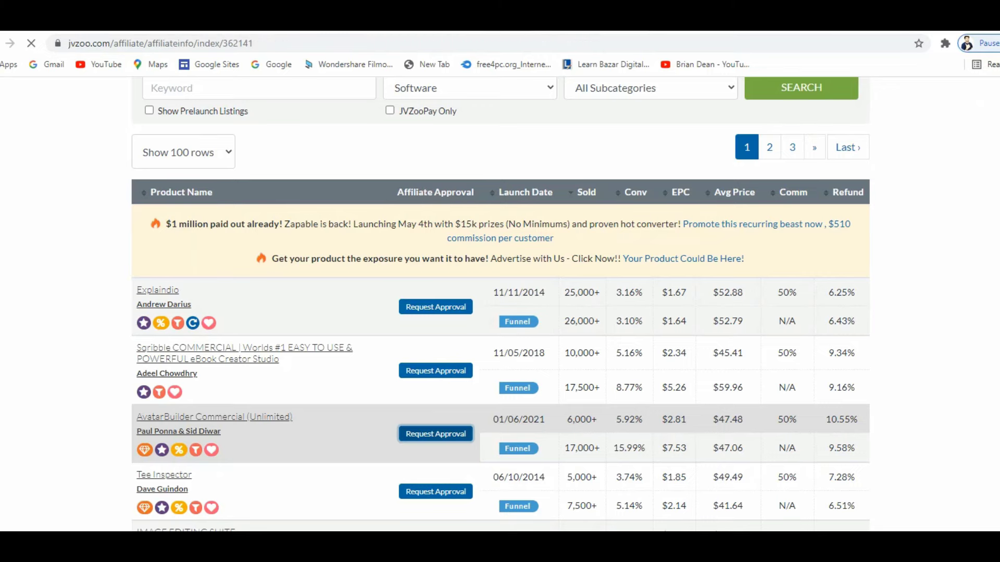
pyautogui.scroll(-5, 500, 302)
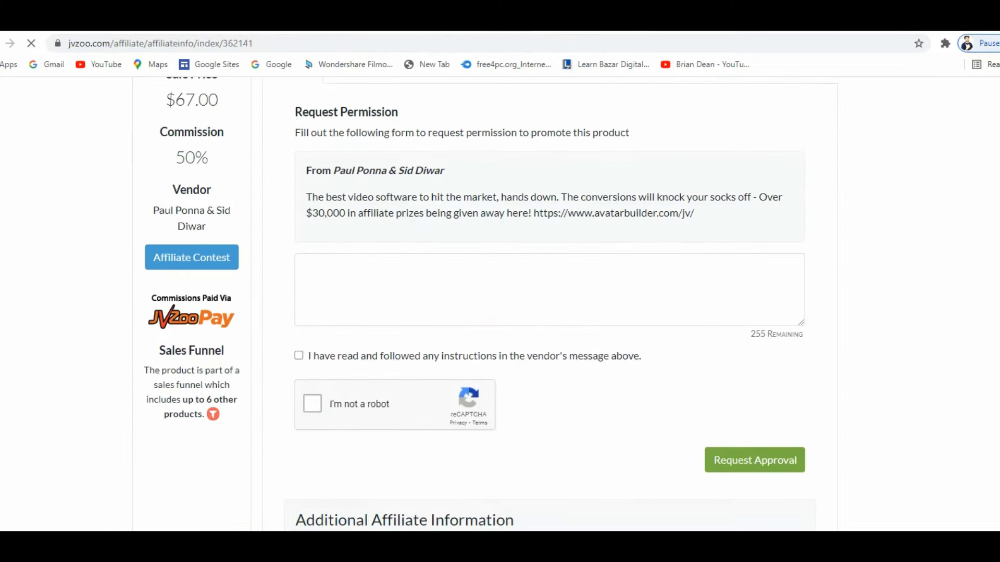
pyautogui.scroll(1, 499, 302)
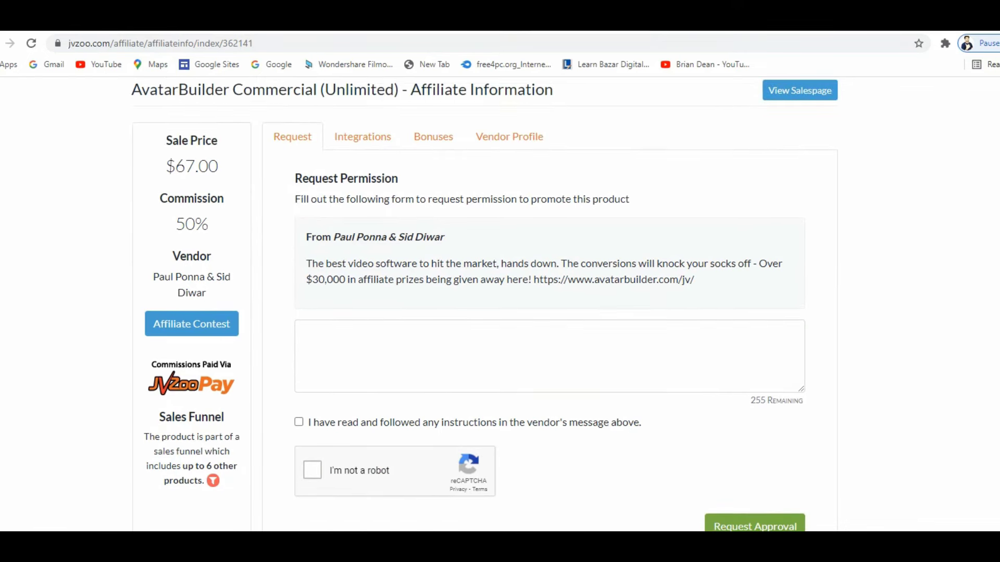
# Greet the vendor by name and write "I am an affiliate marketer and i have 10k email list so i would like to promote your product."
pyautogui.click(550, 356)
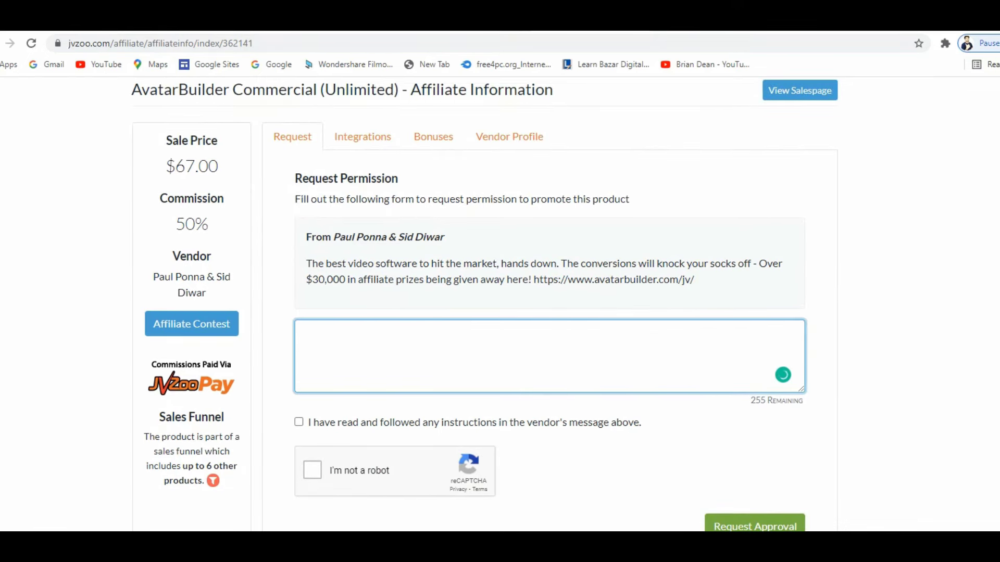
pyautogui.write('hello')
pyautogui.write('Mr. Paul')
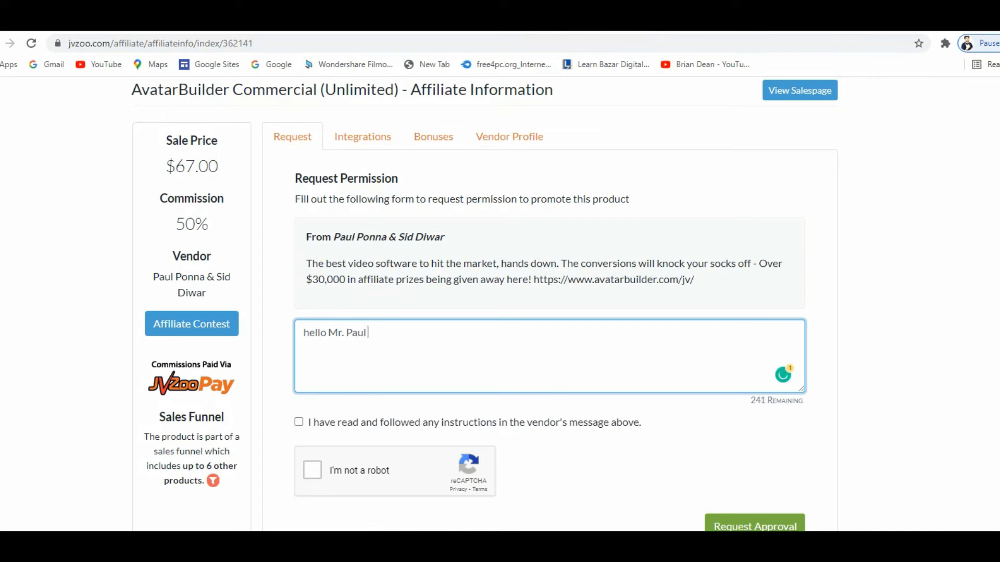
pyautogui.press('Return')
pyautogui.write('I am an affiliate markete')
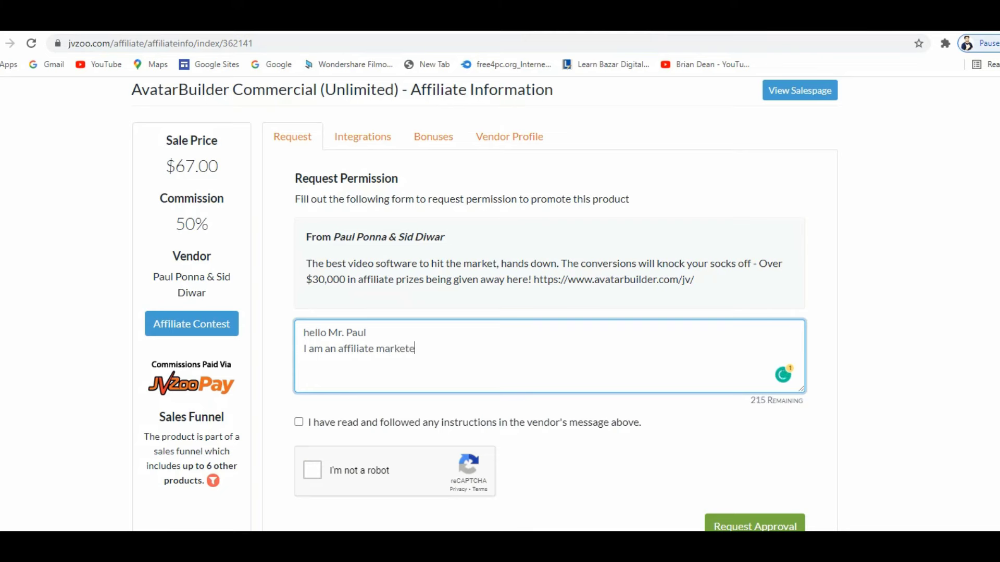
pyautogui.write('r and i have 10k email klis')
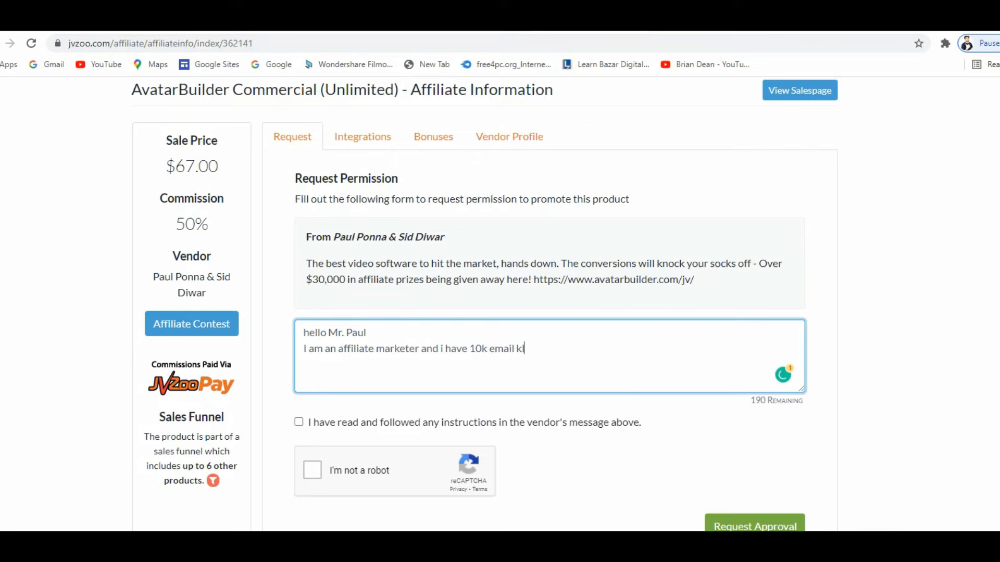
pyautogui.press('BackSpace')
pyautogui.press('BackSpace')
pyautogui.press('BackSpace')
pyautogui.press('BackSpace')
pyautogui.write('list so i would like to ')
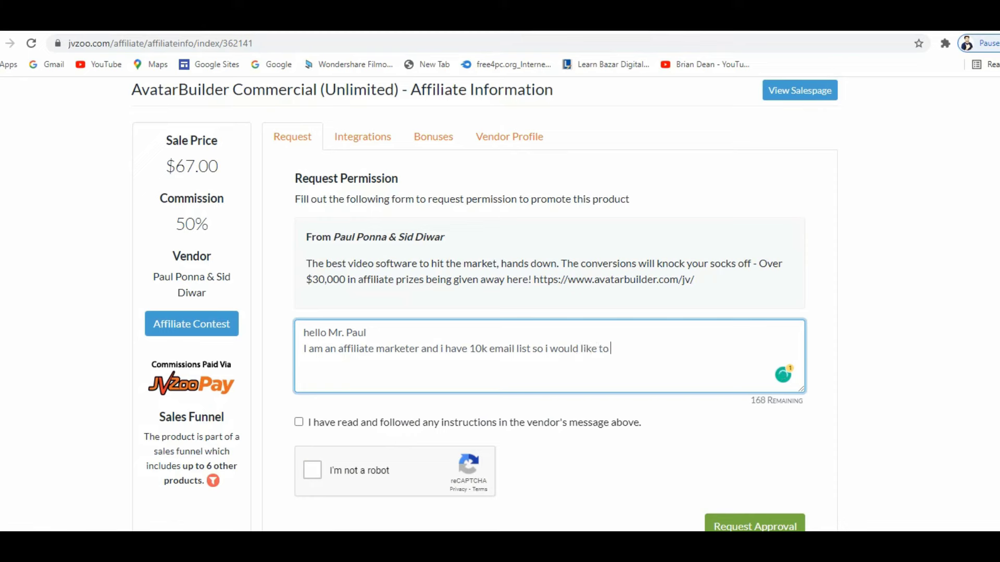
pyautogui.write('promote your product. ')
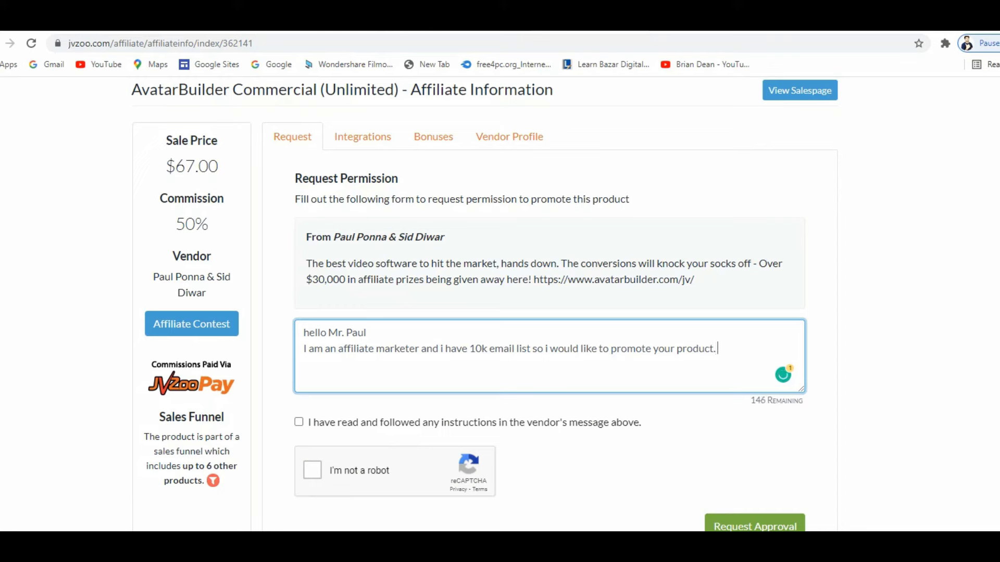
# Continue the request message with "kindly provide me affiliate links." and close it with "Thanks" on a new line
pyautogui.write('kindly prov')
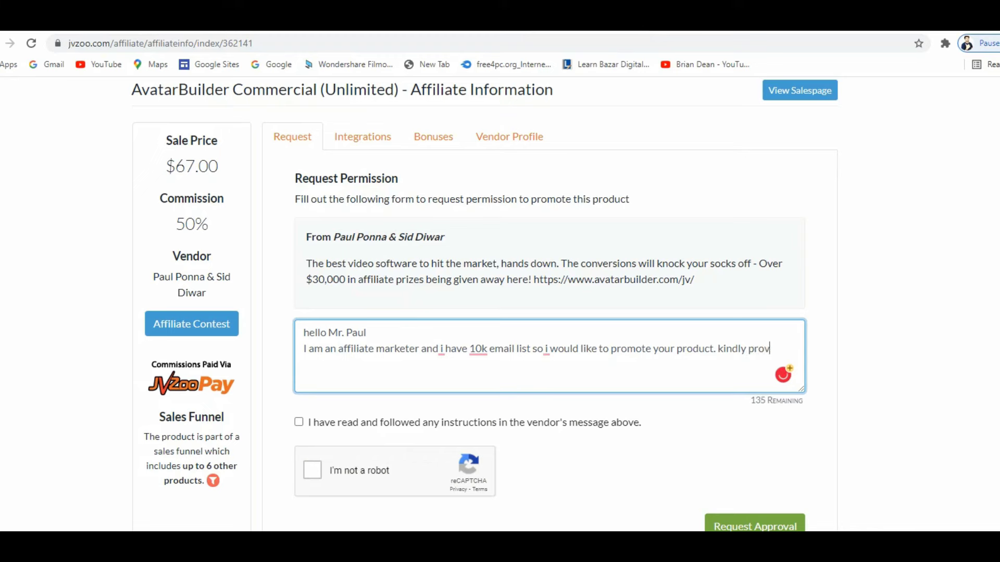
pyautogui.write('ide me affiliate a')
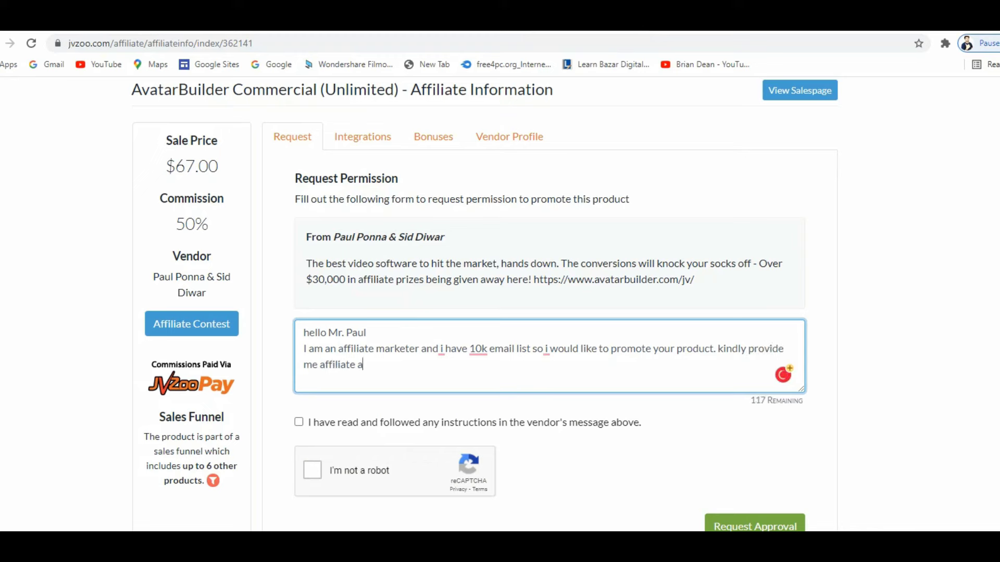
pyautogui.write('links.')
pyautogui.press('BackSpace')
pyautogui.press('BackSpace')
pyautogui.press('BackSpace')
pyautogui.press('BackSpace')
pyautogui.press('BackSpace')
pyautogui.write("links. '")
pyautogui.press('Return')
pyautogui.press('Return')
pyautogui.write('Thanks')
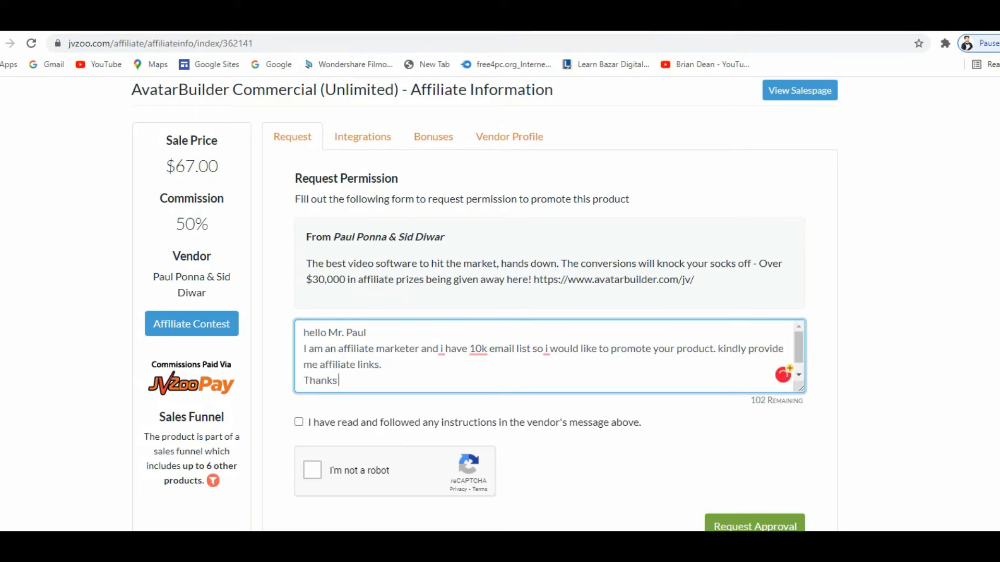
pyautogui.press('Return')
pyautogui.write('Taur')
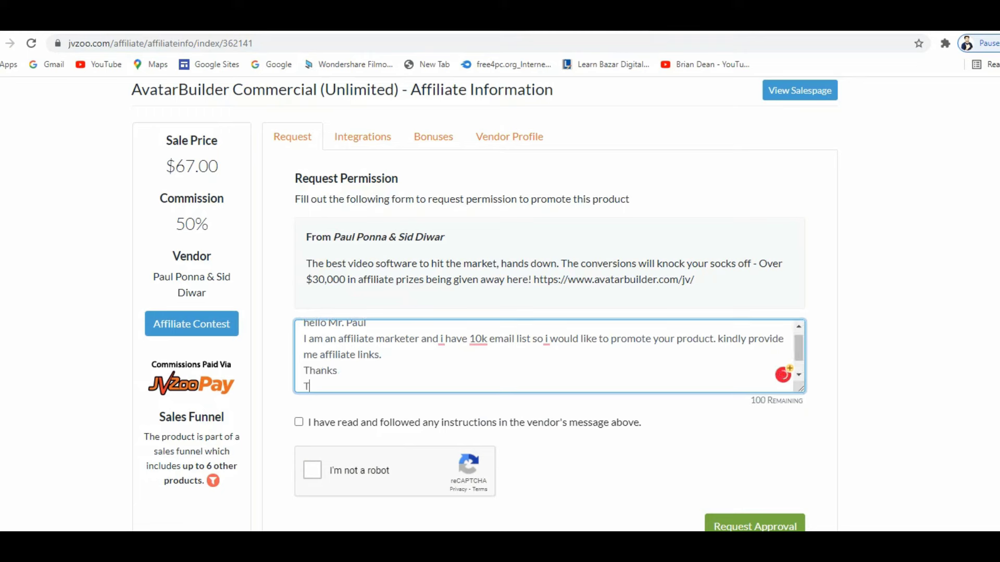
pyautogui.press('BackSpace')
pyautogui.press('BackSpace')
pyautogui.write('run')
pyautogui.press('BackSpace')
pyautogui.press('BackSpace')
pyautogui.press('BackSpace')
pyautogui.press('BackSpace')
pyautogui.press('BackSpace')
# Accept the grammar suggestions in the message: capitalize both standalone "i" words and change "10k" to "a 10k"
pyautogui.click(546, 339)
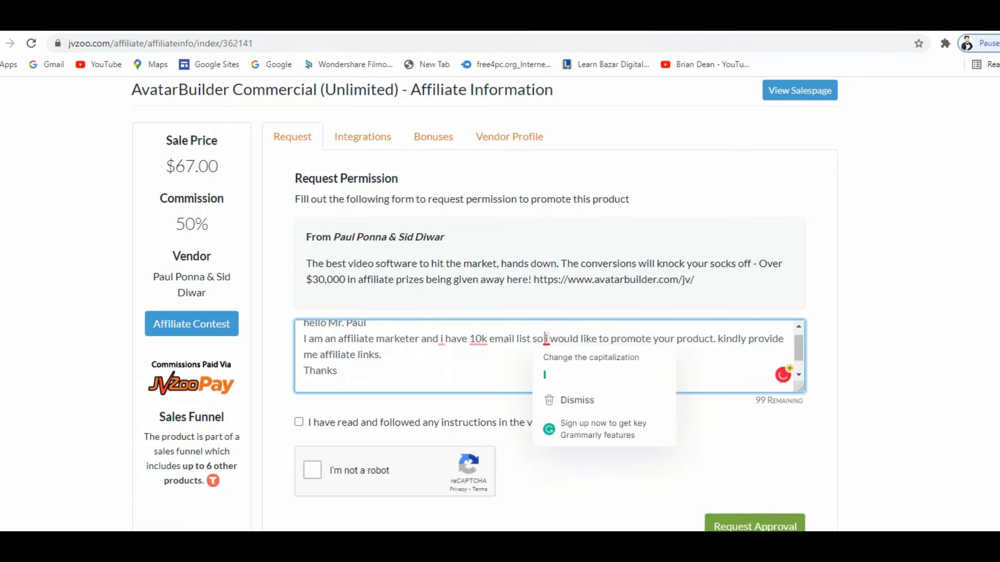
pyautogui.click(547, 370)
pyautogui.click(474, 338)
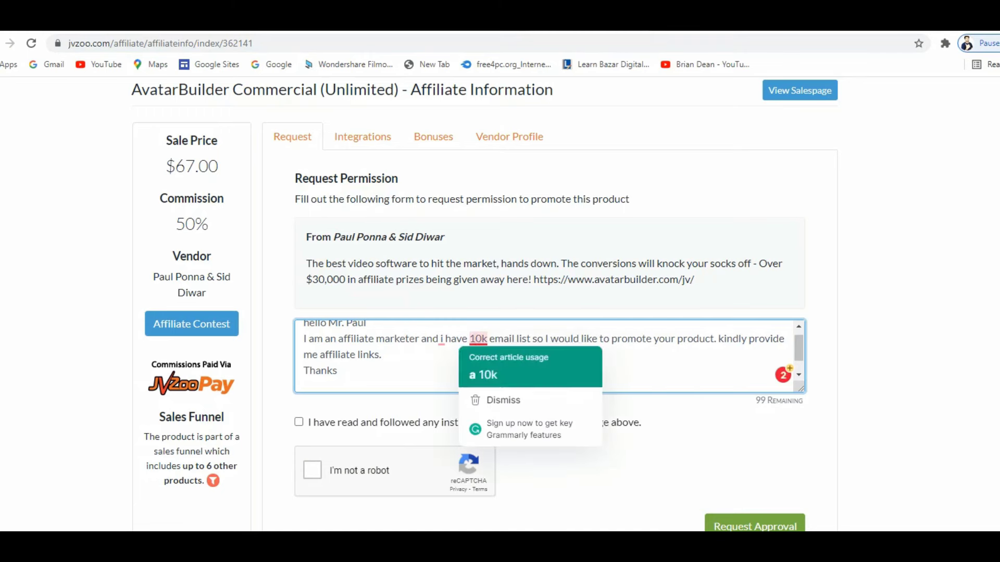
pyautogui.click(485, 375)
pyautogui.click(441, 338)
pyautogui.click(440, 374)
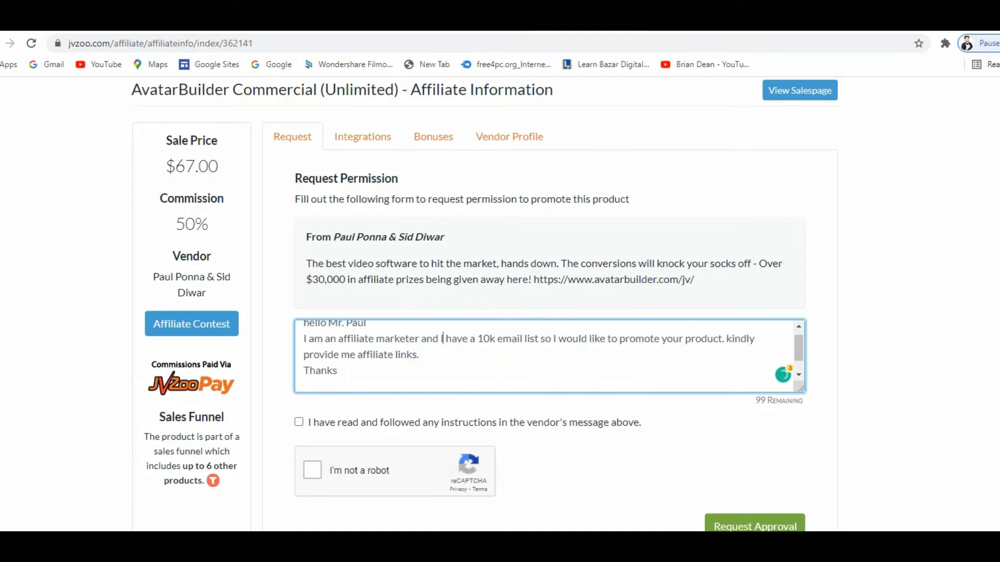
# Confirm that the vendor's instructions were read and followed, complete the reCAPTCHA check and submit the approval request
pyautogui.click(298, 421)
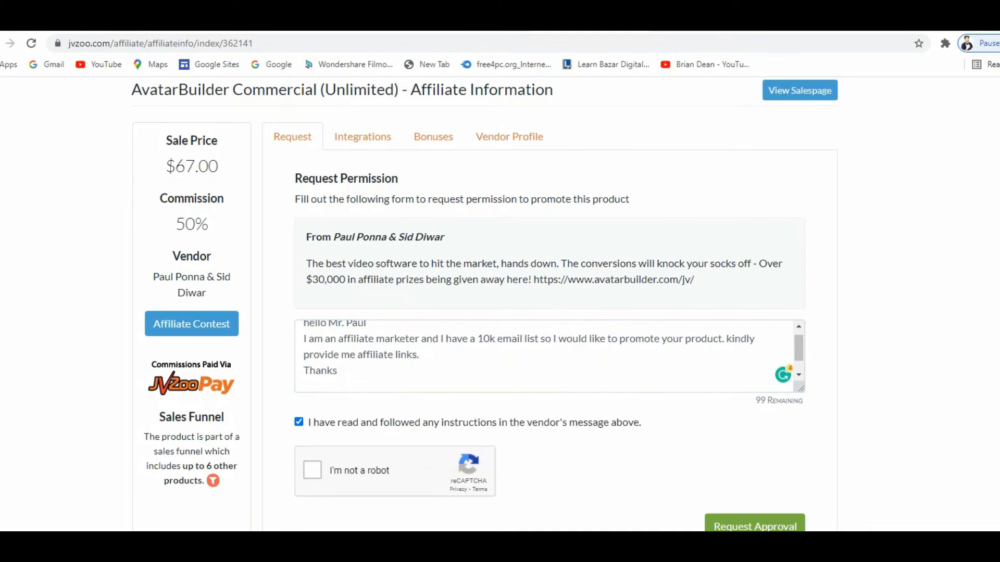
pyautogui.click(312, 470)
pyautogui.scroll(-3, 313, 470)
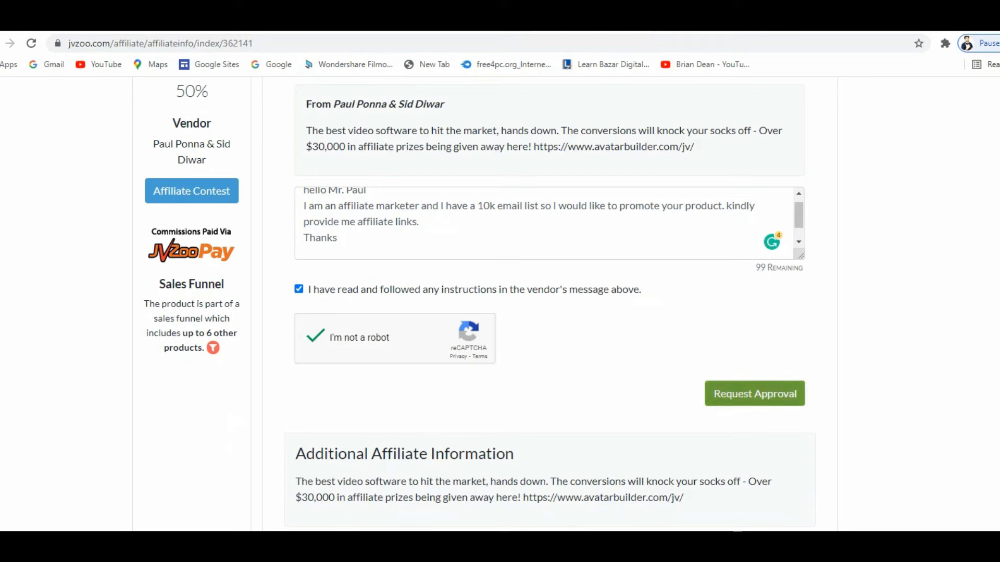
pyautogui.click(755, 393)
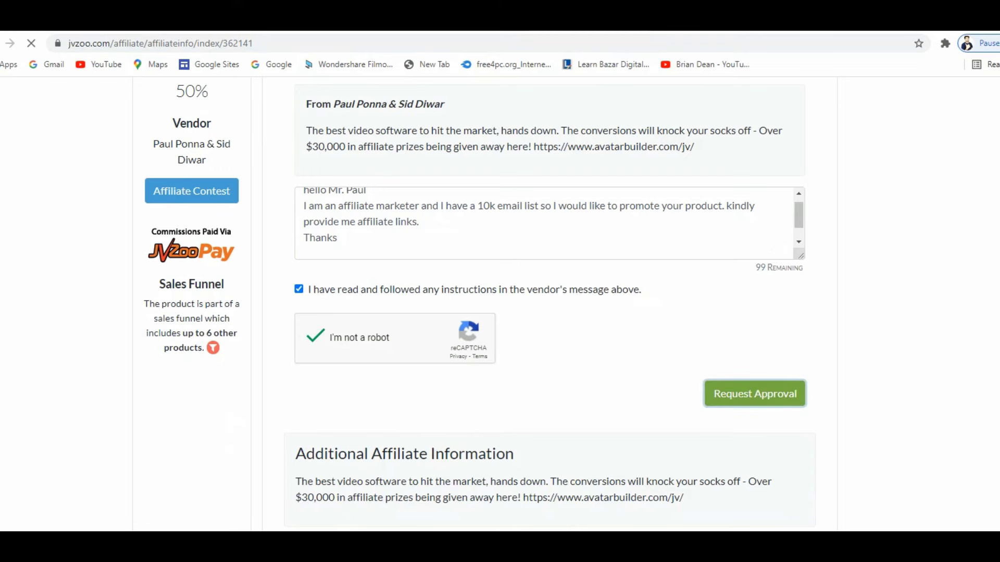
# Get the affiliate links for AvatarBuilder Commercial (Unlimited)
pyautogui.scroll(3, 484, 304)
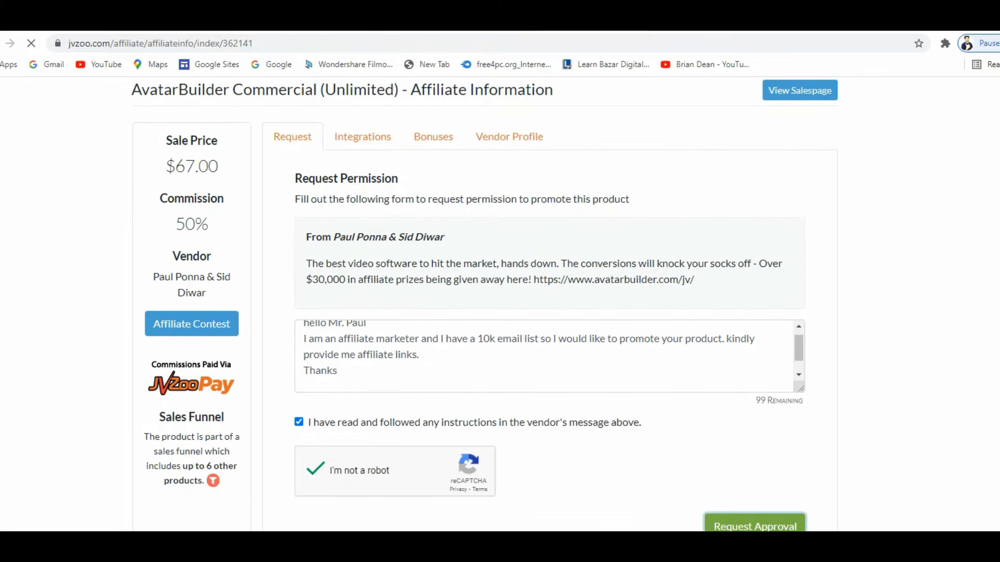
pyautogui.scroll(-3, 499, 302)
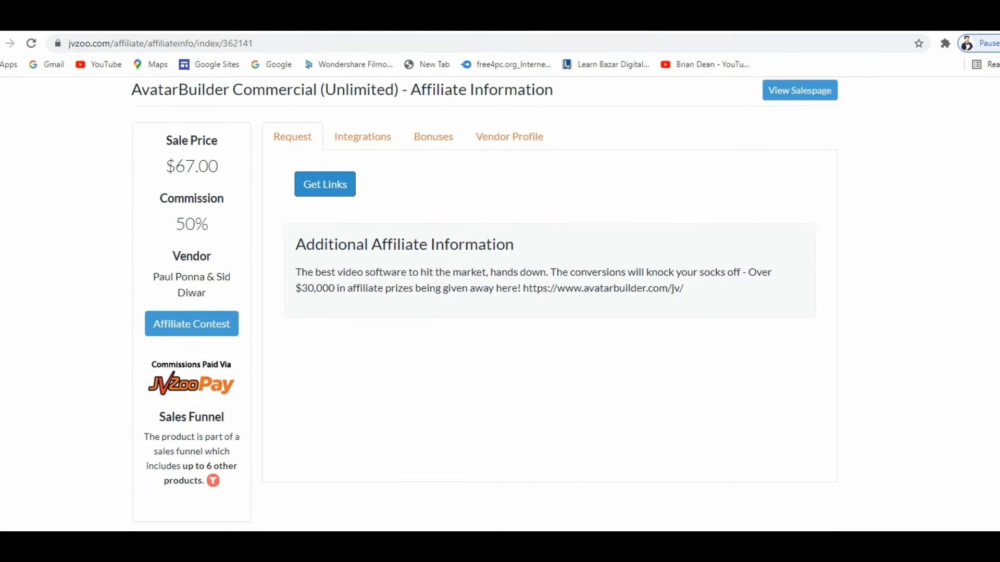
pyautogui.click(325, 184)
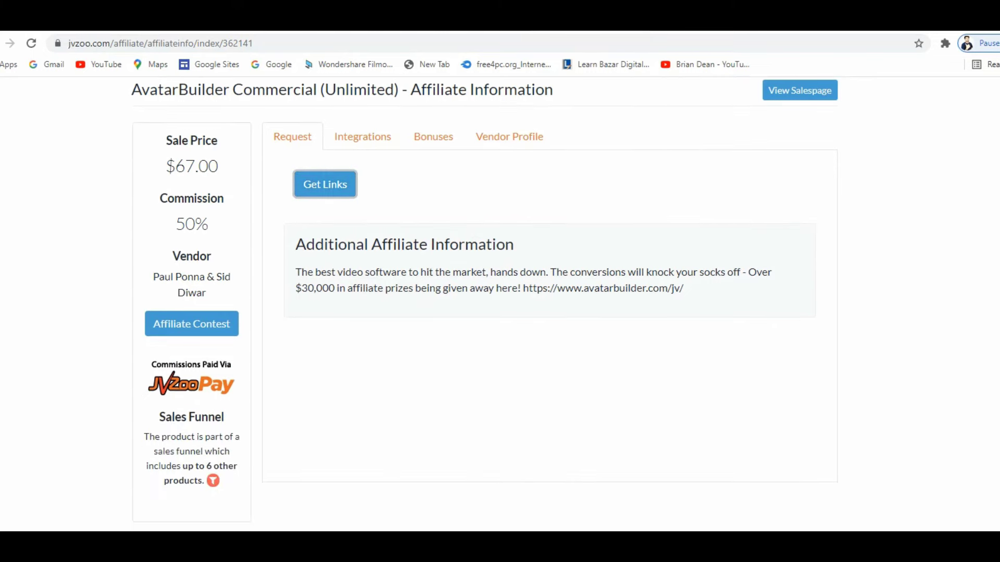